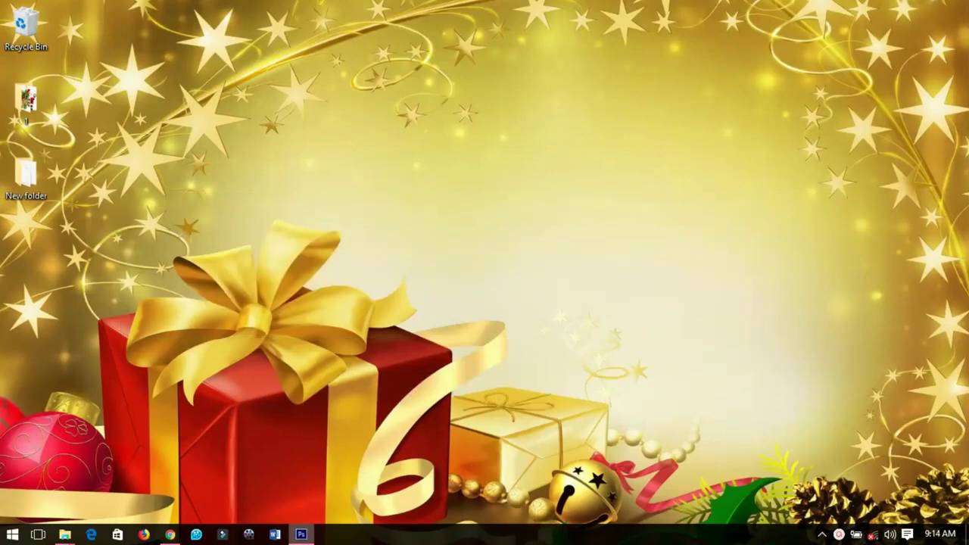
- Restore the minimized Photoshop window from the taskbar
{"action": "left_click", "coordinate": [301, 534]}
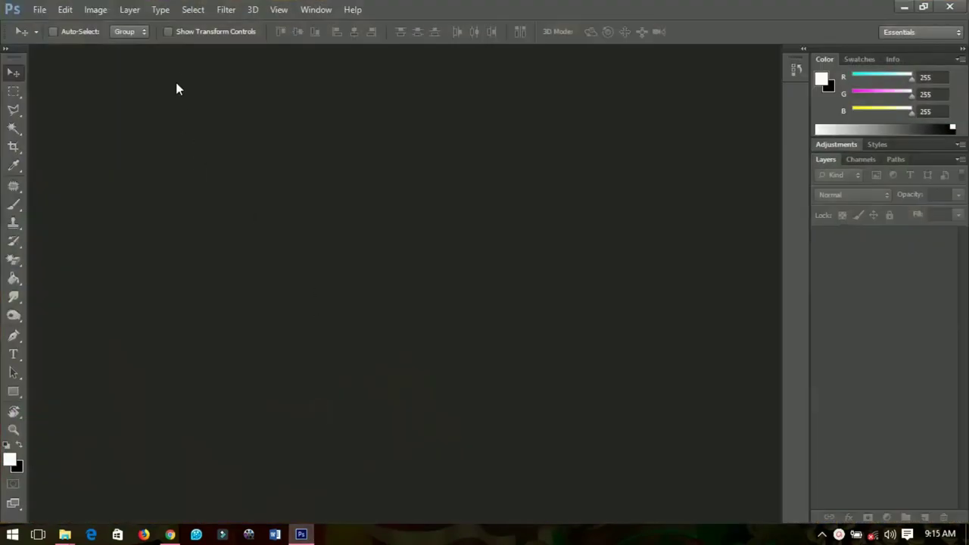
- Create a new A4 document
{"action": "left_click", "coordinate": [40, 11]}
{"action": "left_click", "coordinate": [101, 36]}
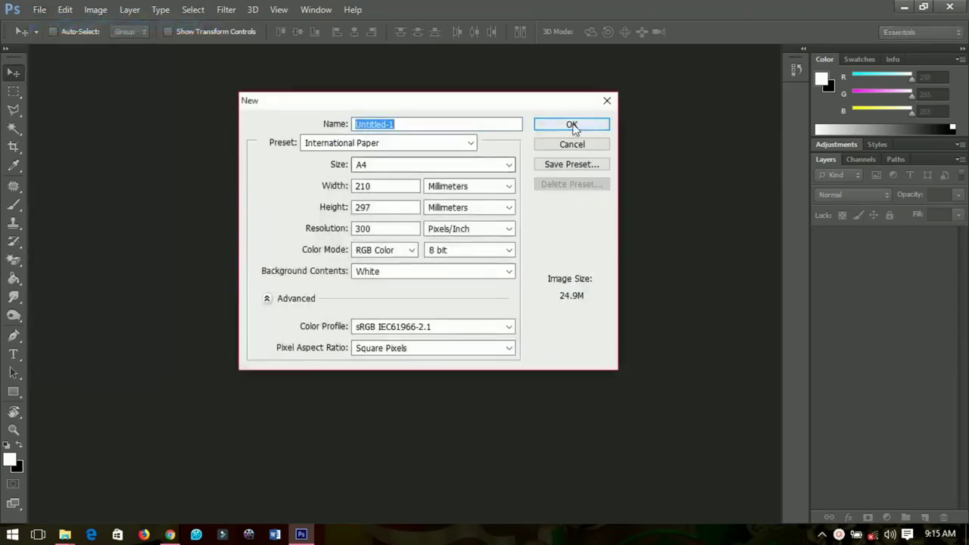
{"action": "left_click", "coordinate": [573, 124]}
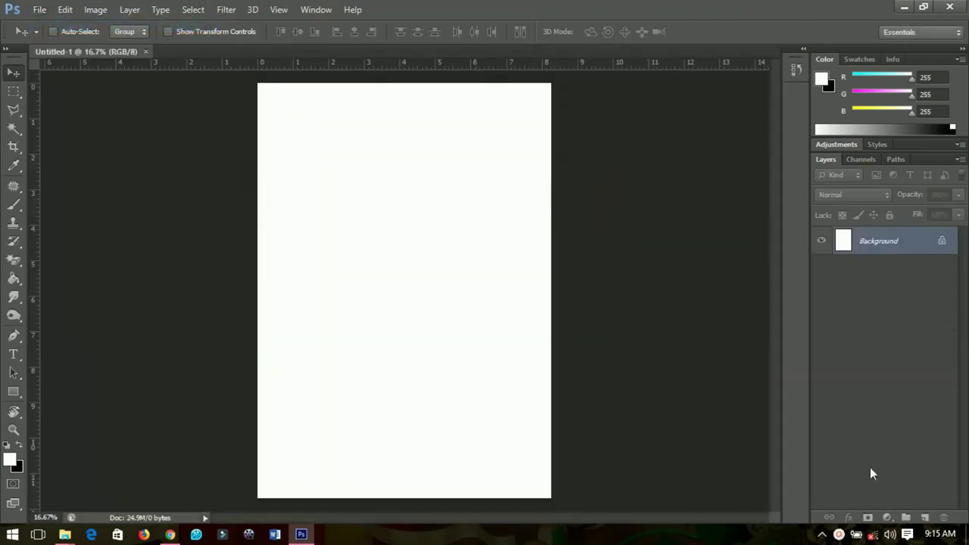
- Add a reversed red radial Gradient Fill layer with its glow moved upward
{"action": "left_click", "coordinate": [887, 517]}
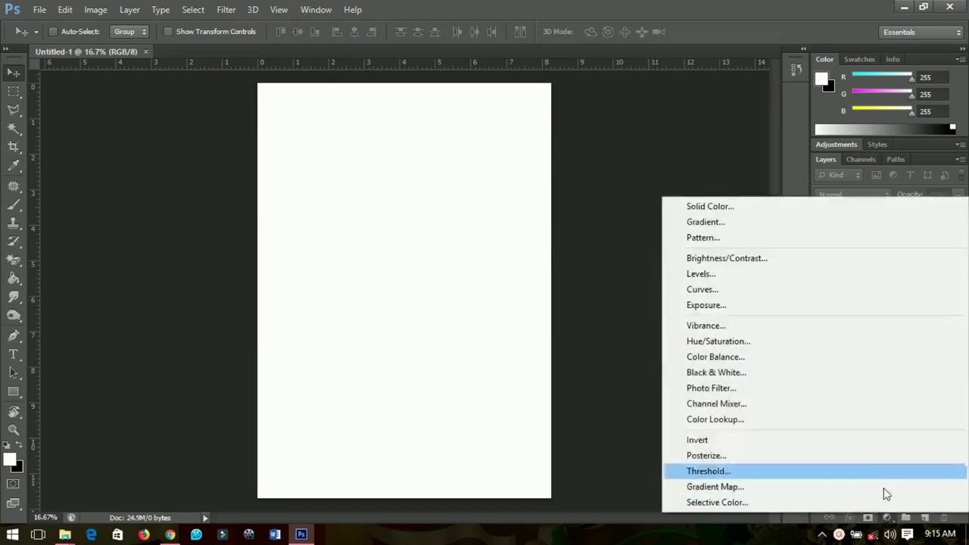
{"action": "left_click", "coordinate": [742, 227]}
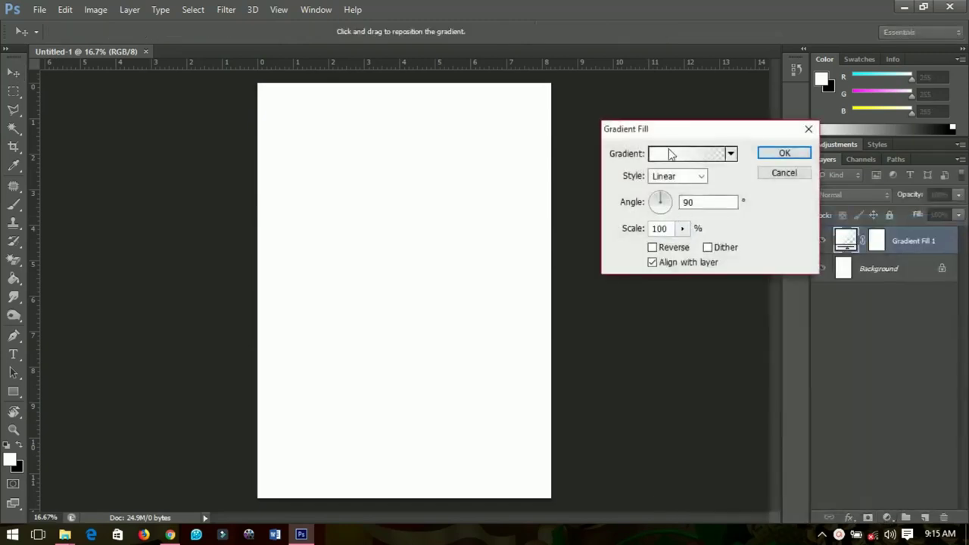
{"action": "left_click", "coordinate": [669, 154]}
{"action": "left_click", "coordinate": [739, 217]}
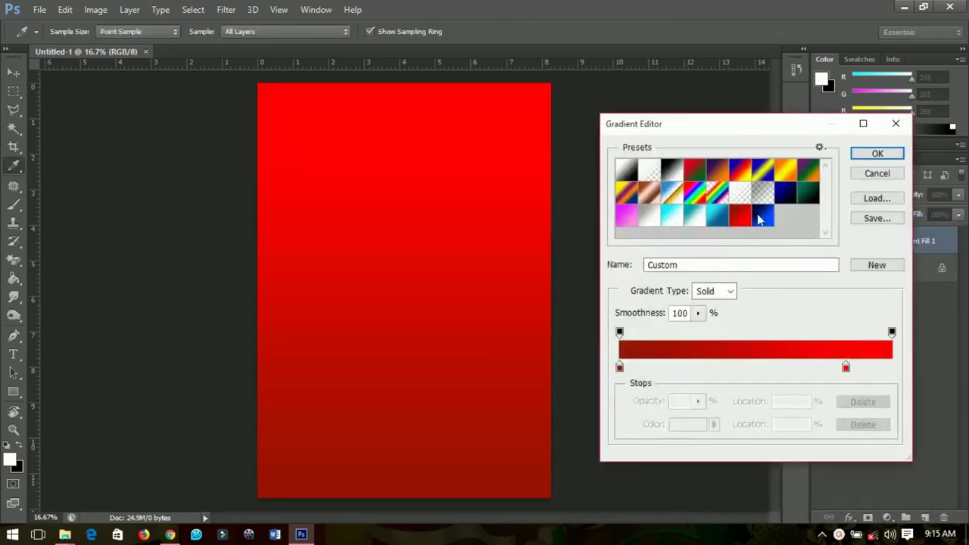
{"action": "left_click", "coordinate": [875, 154]}
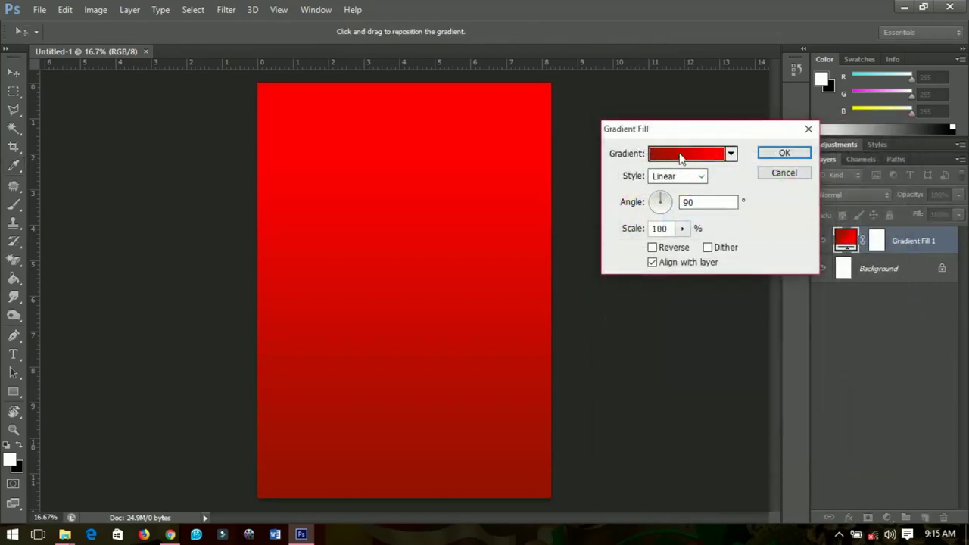
{"action": "left_click", "coordinate": [675, 177]}
{"action": "left_click", "coordinate": [663, 202]}
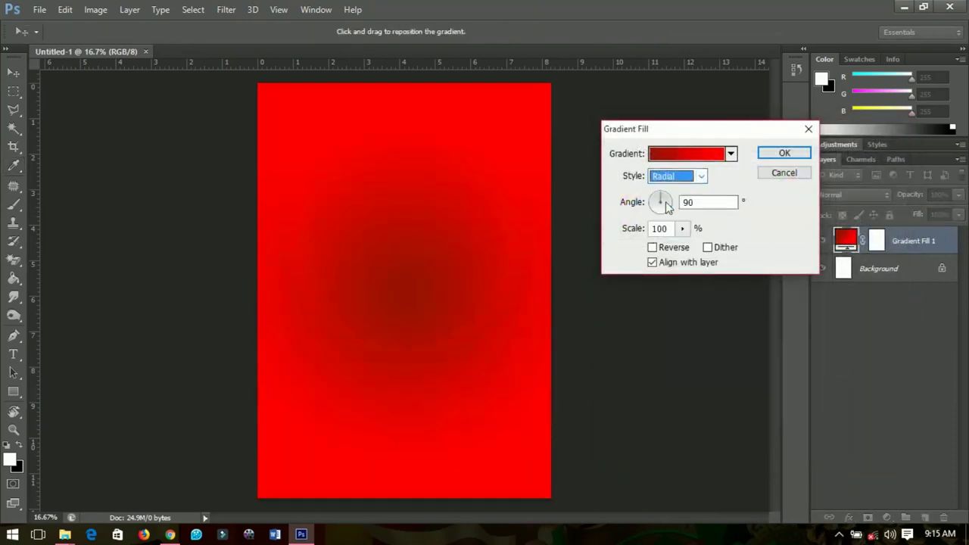
{"action": "left_click", "coordinate": [651, 247]}
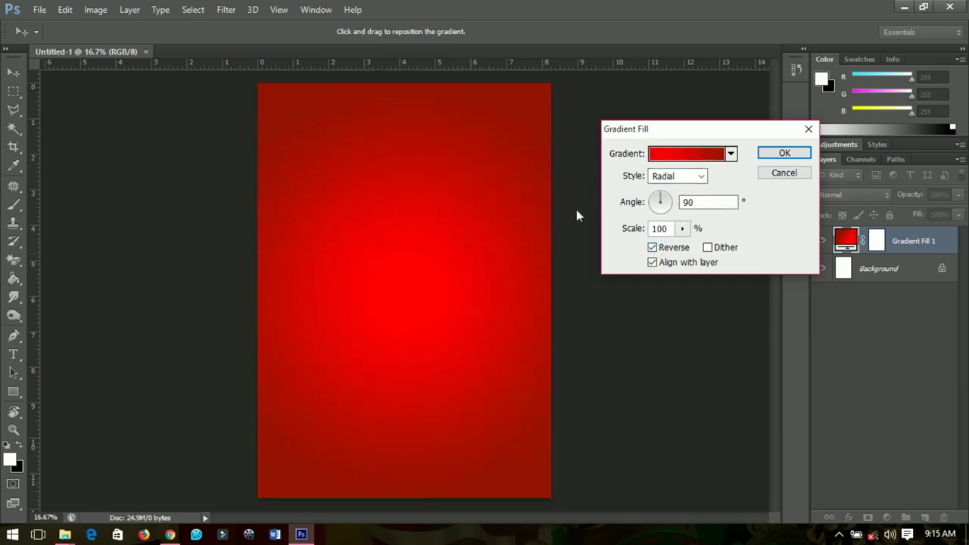
{"action": "left_click_drag", "start_coordinate": [403, 212], "coordinate": [399, 177]}
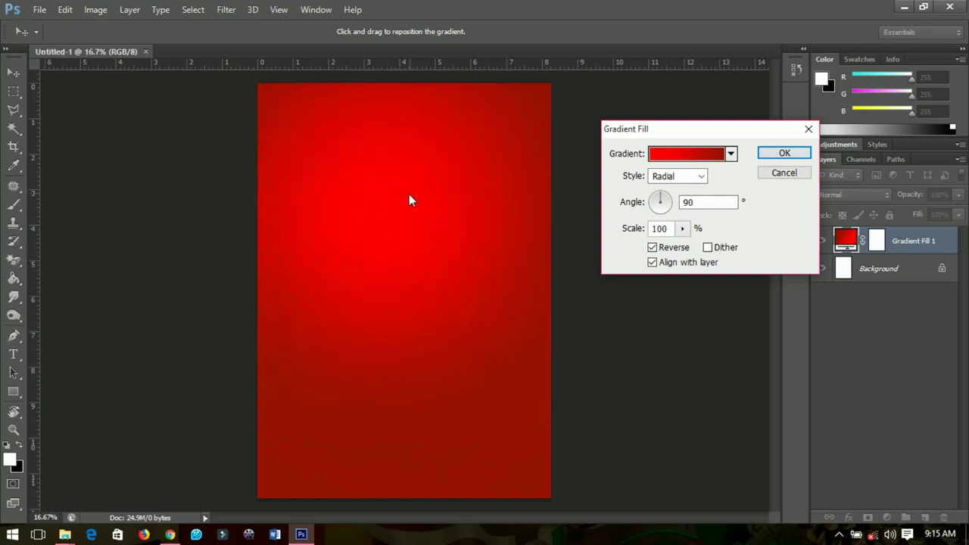
{"action": "left_click", "coordinate": [791, 153]}
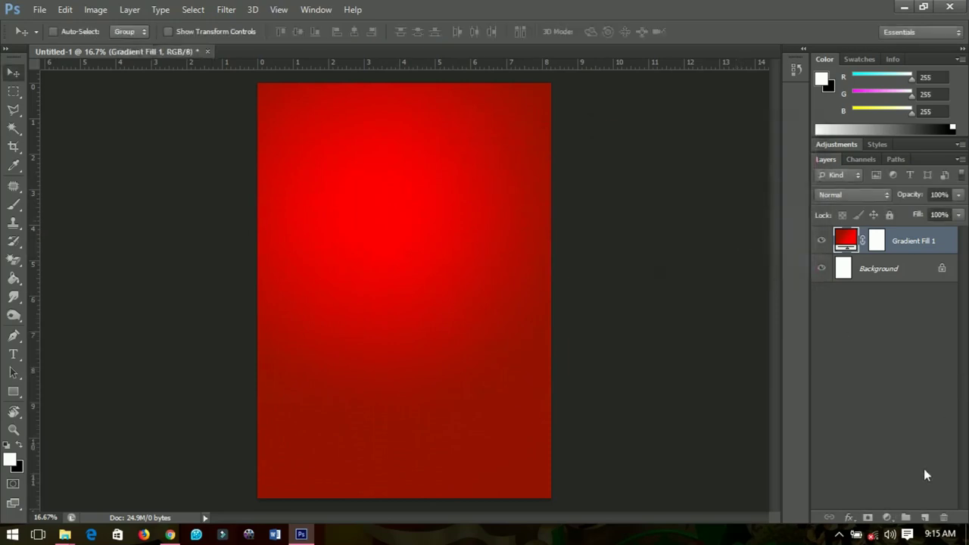
- On a new layer, brush white bokeh dots in the upper right and top centre
{"action": "left_click", "coordinate": [923, 516]}
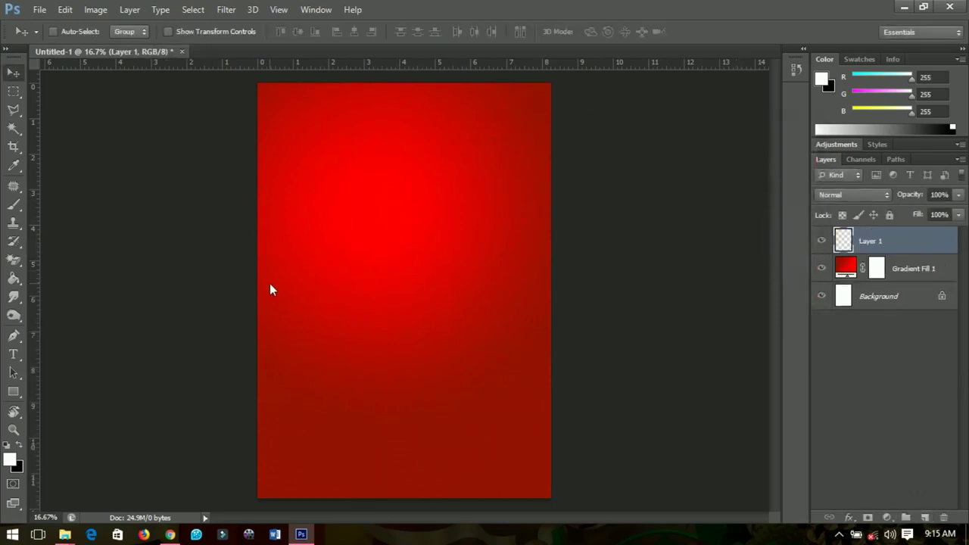
{"action": "left_click", "coordinate": [14, 204]}
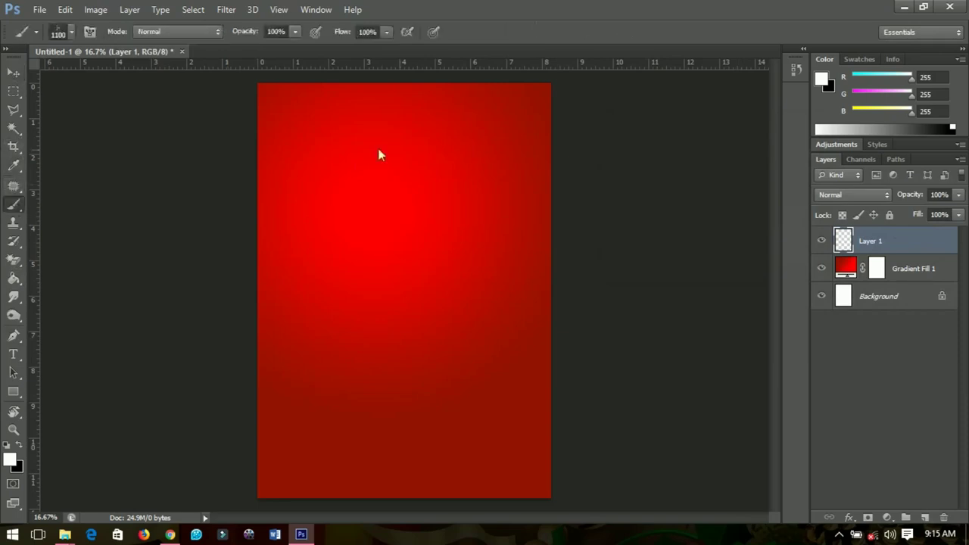
{"action": "left_click_drag", "start_coordinate": [506, 223], "coordinate": [492, 271]}
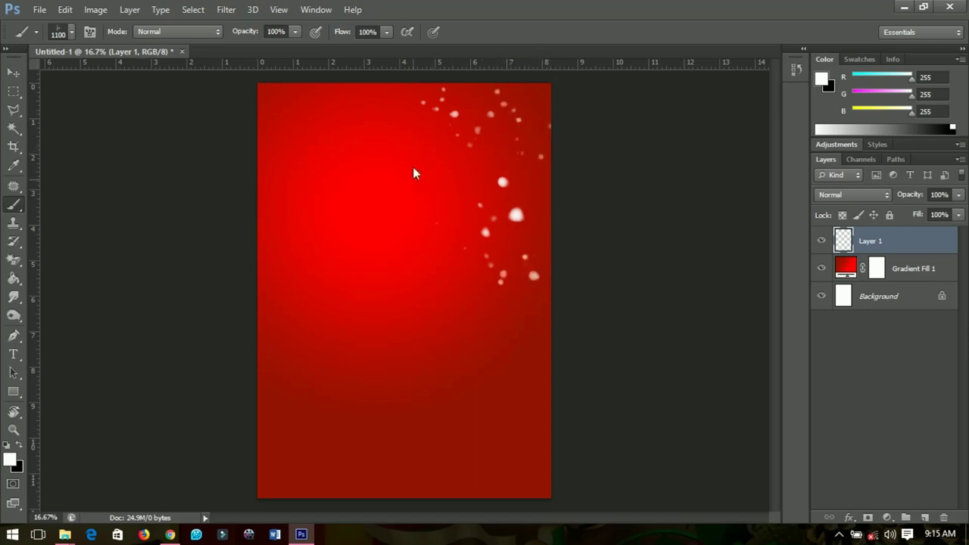
{"action": "left_click_drag", "start_coordinate": [329, 97], "coordinate": [285, 78]}
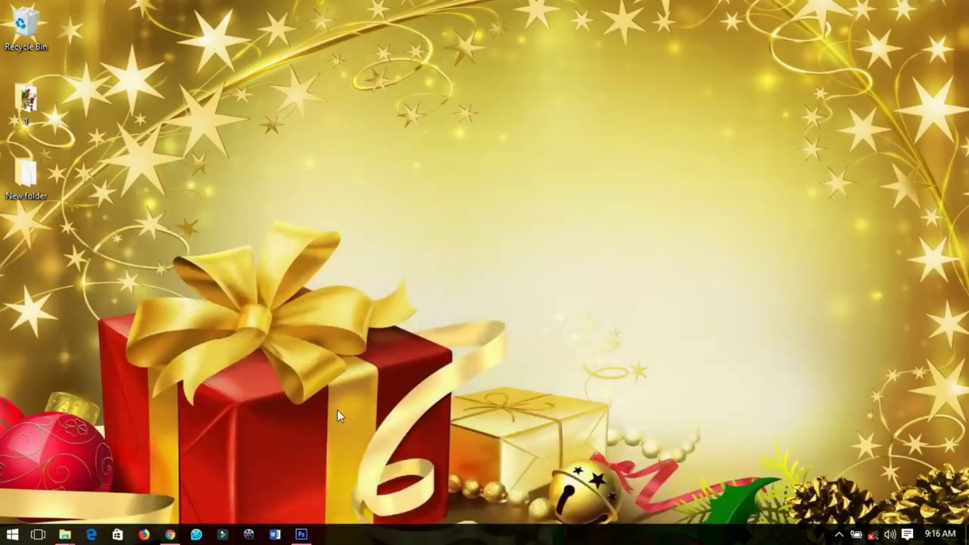
- Create a blank white A4 document, 210 × 297 mm at 300 pixels/inch
{"action": "left_click", "coordinate": [301, 535]}
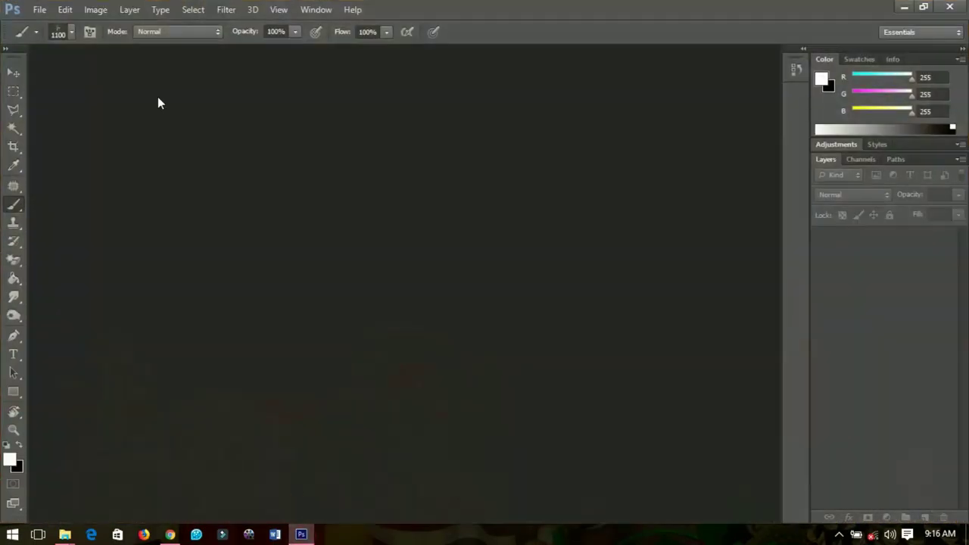
{"action": "left_click", "coordinate": [39, 9]}
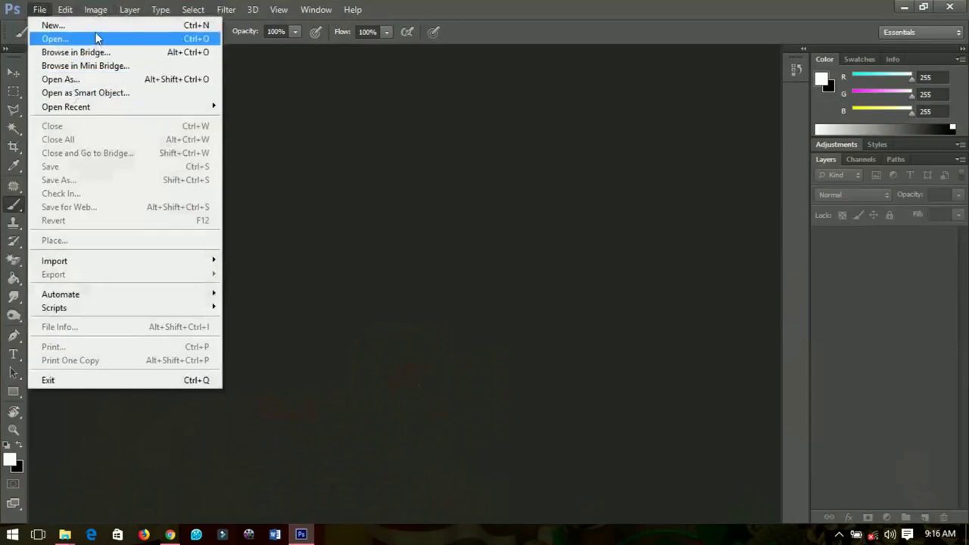
{"action": "left_click", "coordinate": [99, 27]}
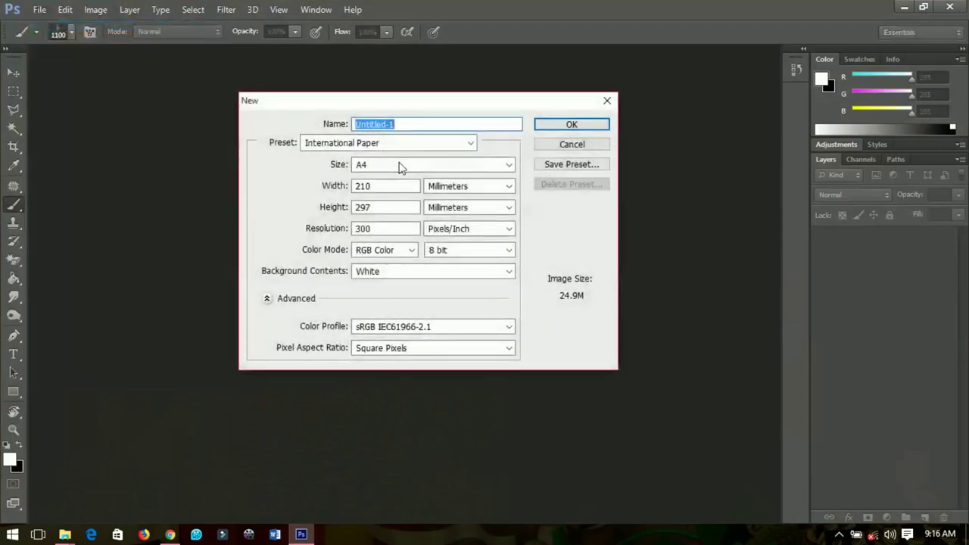
{"action": "left_click", "coordinate": [399, 164]}
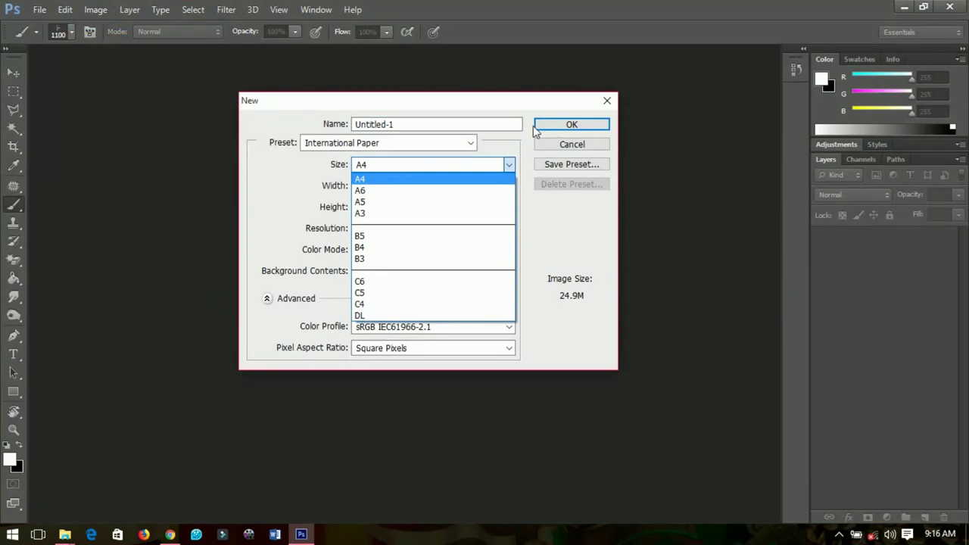
{"action": "left_click", "coordinate": [560, 127]}
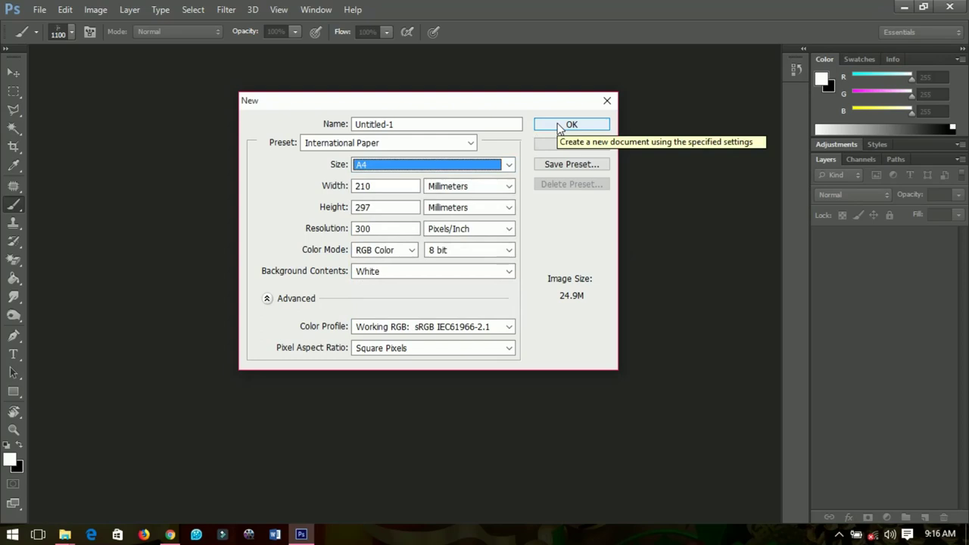
{"action": "left_click", "coordinate": [560, 126]}
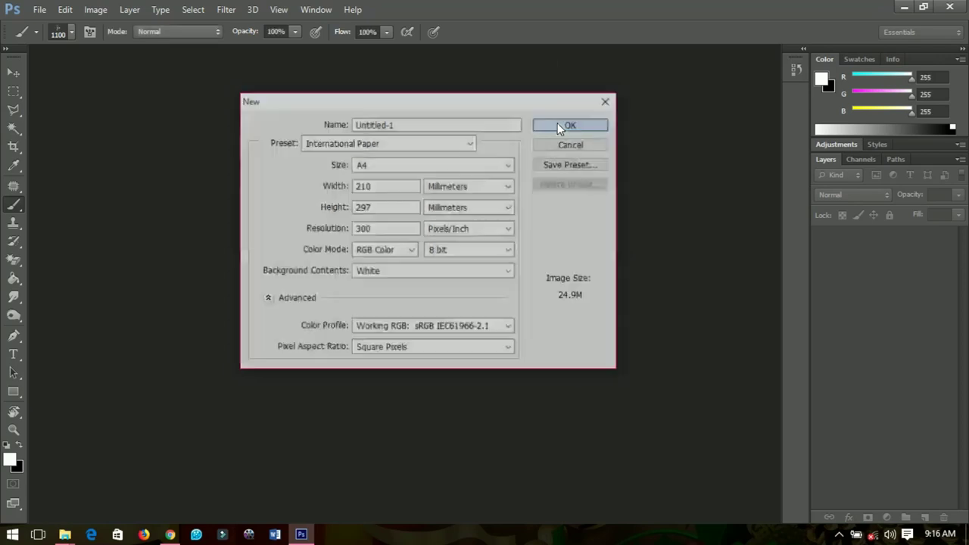
- Add a Gradient Fill layer: red preset, Radial, Reverse, glow centred near the top
{"action": "left_click", "coordinate": [887, 517]}
{"action": "left_click", "coordinate": [708, 227]}
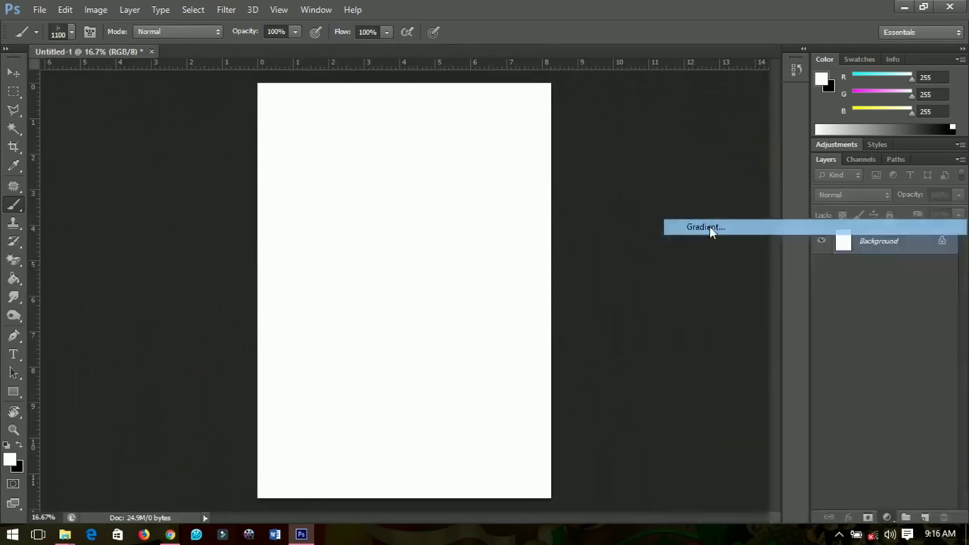
{"action": "left_click", "coordinate": [684, 161]}
{"action": "left_click", "coordinate": [742, 218]}
{"action": "left_click", "coordinate": [850, 153]}
{"action": "left_click", "coordinate": [677, 175]}
{"action": "left_click", "coordinate": [663, 203]}
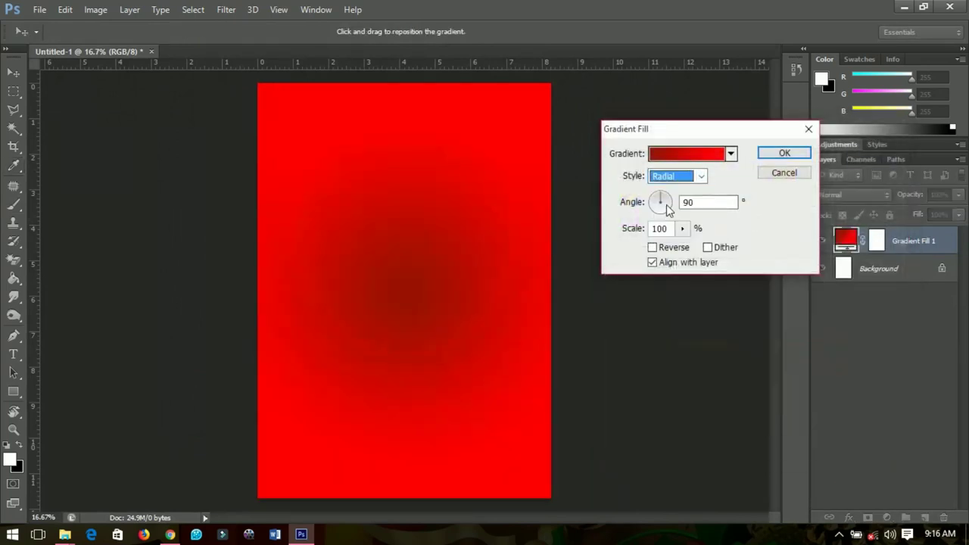
{"action": "left_click", "coordinate": [652, 248]}
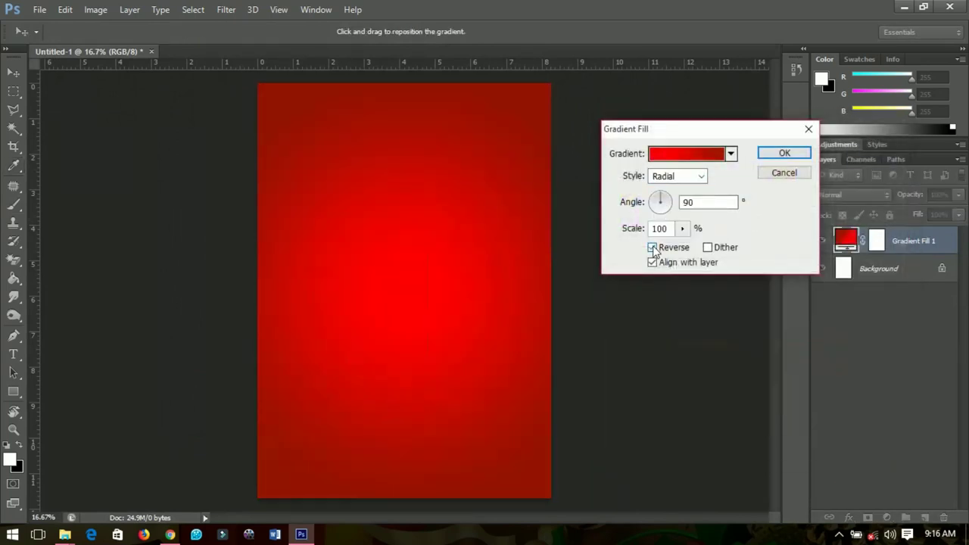
{"action": "left_click_drag", "start_coordinate": [369, 159], "coordinate": [404, 180]}
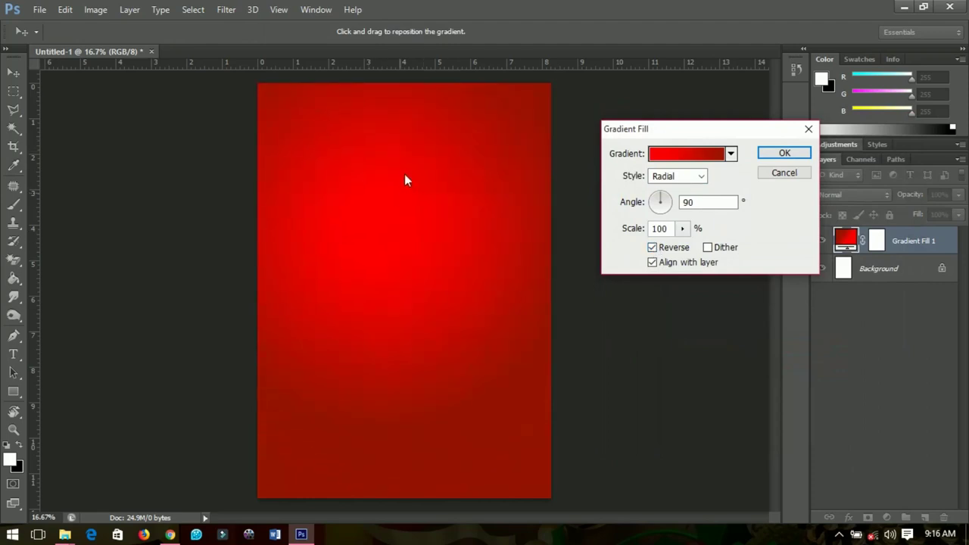
{"action": "left_click", "coordinate": [781, 154]}
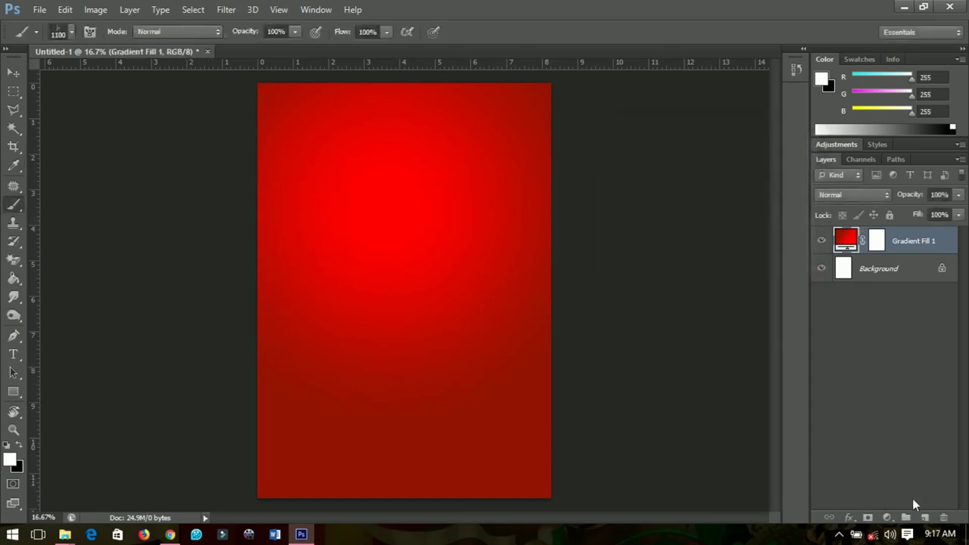
- On a new layer, paint white bokeh dots across the upper right, middle and left
{"action": "left_click", "coordinate": [924, 516]}
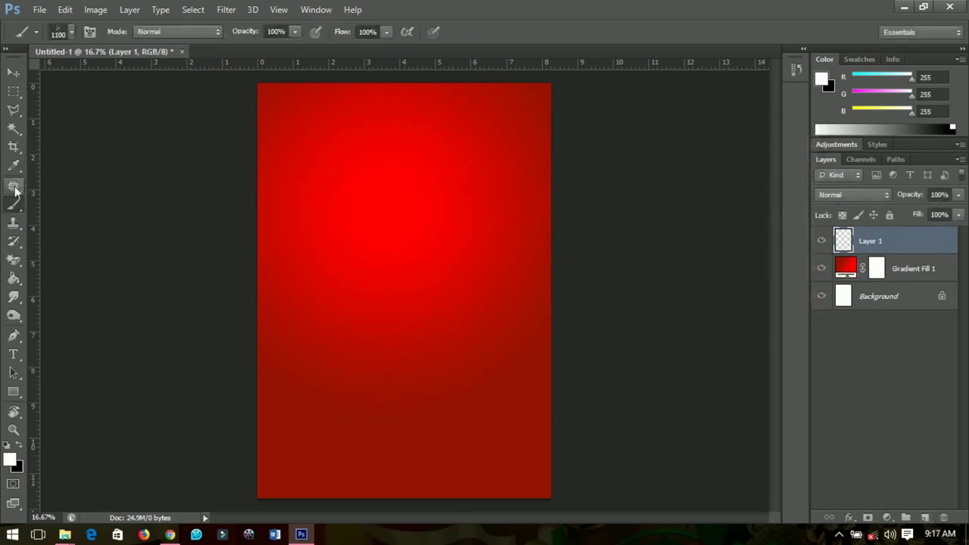
{"action": "mouse_move", "coordinate": [513, 139]}
{"action": "left_mouse_down"}
{"action": "mouse_move", "coordinate": [532, 307]}
{"action": "mouse_move", "coordinate": [532, 231]}
{"action": "mouse_move", "coordinate": [500, 295]}
{"action": "left_mouse_up"}
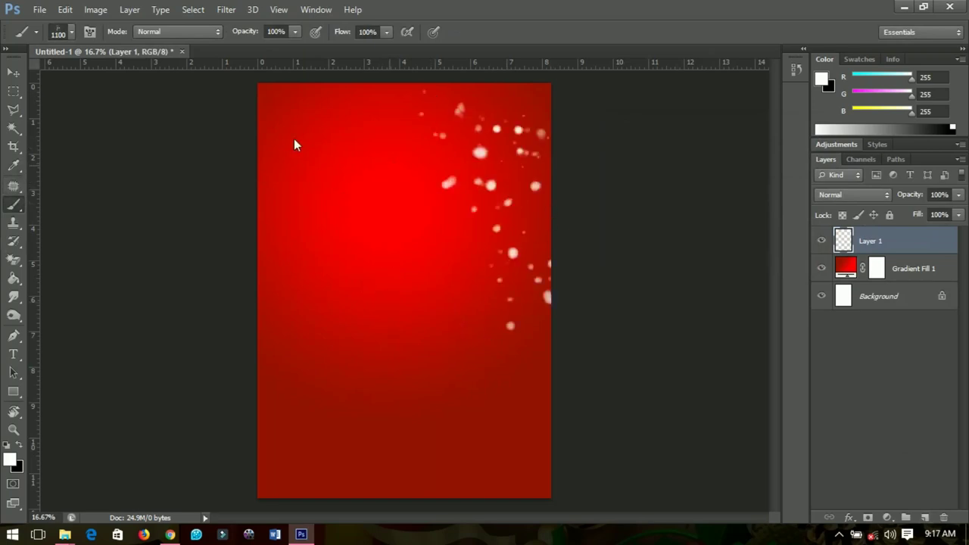
{"action": "mouse_move", "coordinate": [294, 117]}
{"action": "left_mouse_down"}
{"action": "mouse_move", "coordinate": [316, 100]}
{"action": "mouse_move", "coordinate": [343, 148]}
{"action": "left_mouse_up"}
{"action": "left_click", "coordinate": [286, 216]}
{"action": "left_click", "coordinate": [265, 129]}
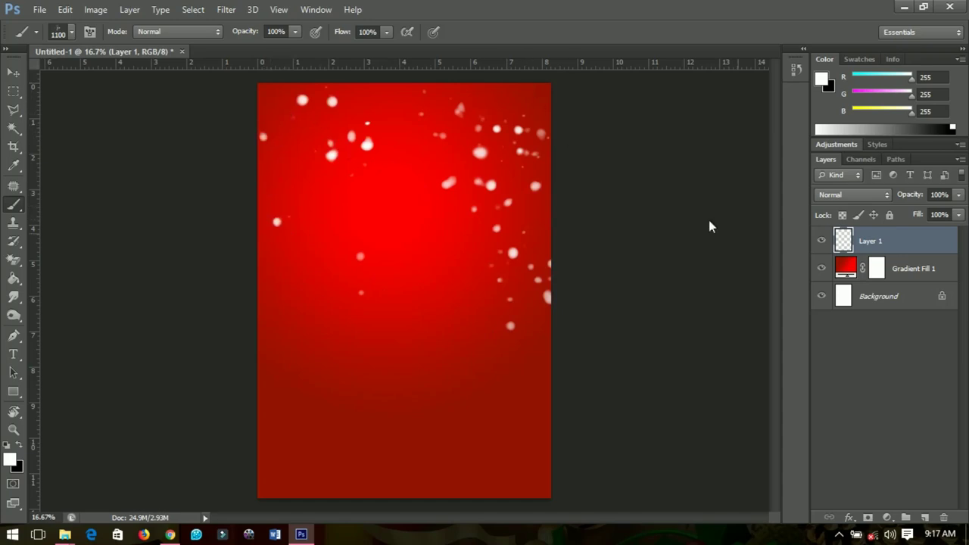
{"action": "left_click", "coordinate": [15, 394]}
- Draw a white rectangle over the card's lower half, undoing a stray tiny rectangle
{"action": "left_click_drag", "start_coordinate": [224, 297], "coordinate": [615, 511]}
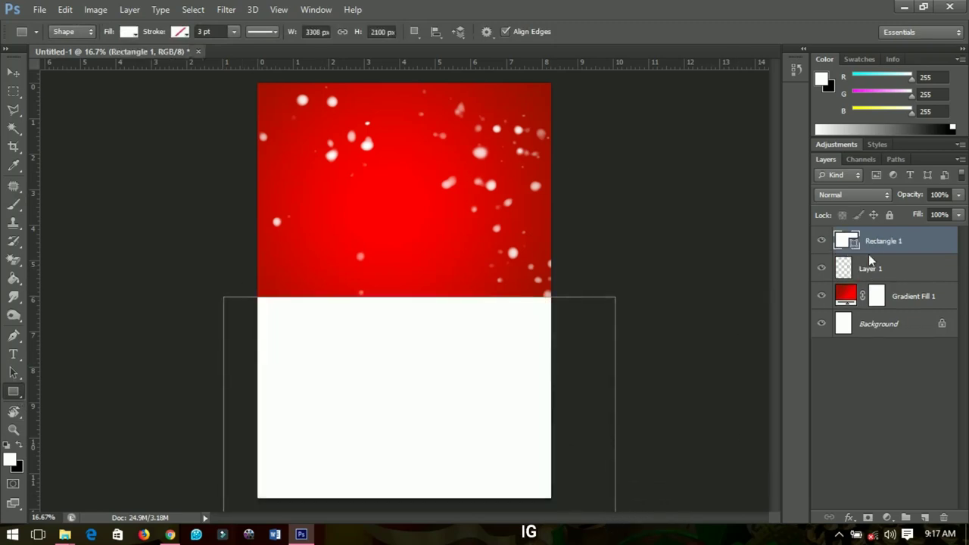
{"action": "left_click_drag", "start_coordinate": [382, 371], "coordinate": [408, 331]}
{"action": "key", "text": "ctrl+z"}
- Warp Rectangle 1's top edge into a gentle wave
{"action": "key", "text": "v"}
{"action": "key", "text": "ctrl+t"}
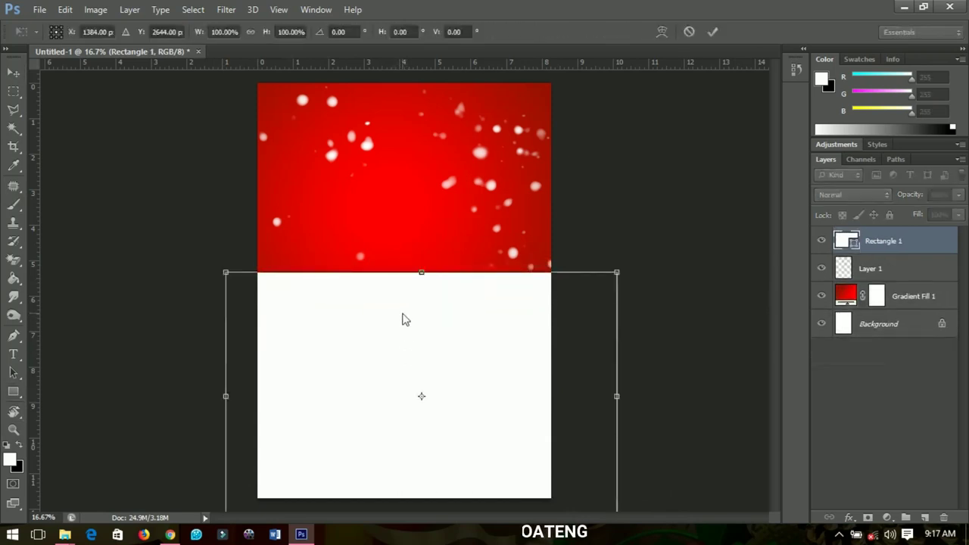
{"action": "right_click", "coordinate": [402, 319]}
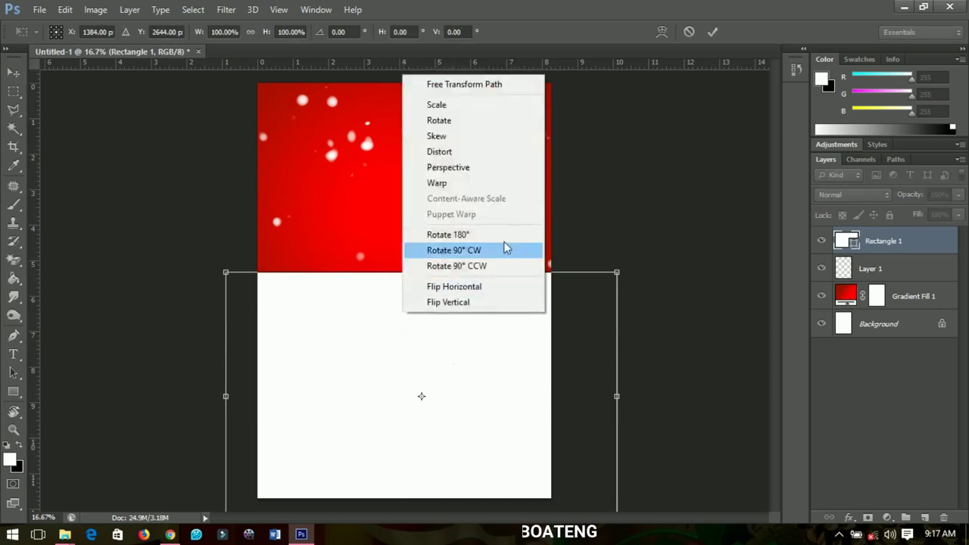
{"action": "left_click", "coordinate": [480, 183]}
{"action": "left_click_drag", "start_coordinate": [487, 273], "coordinate": [469, 331]}
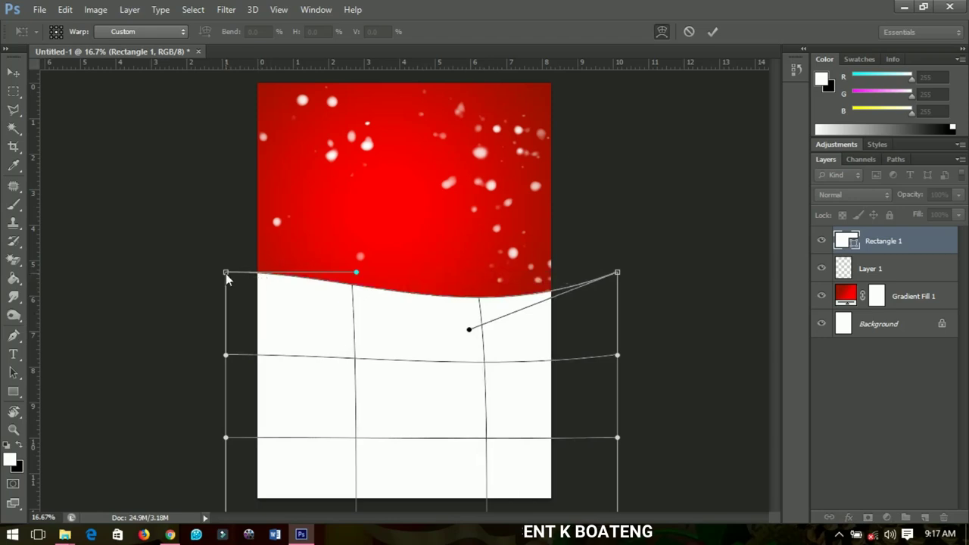
{"action": "left_click_drag", "start_coordinate": [225, 273], "coordinate": [227, 260]}
- Apply the warp, duplicate the wave, and recolour Rectangle 1 dark red with a slight tilt
{"action": "key", "text": "Return"}
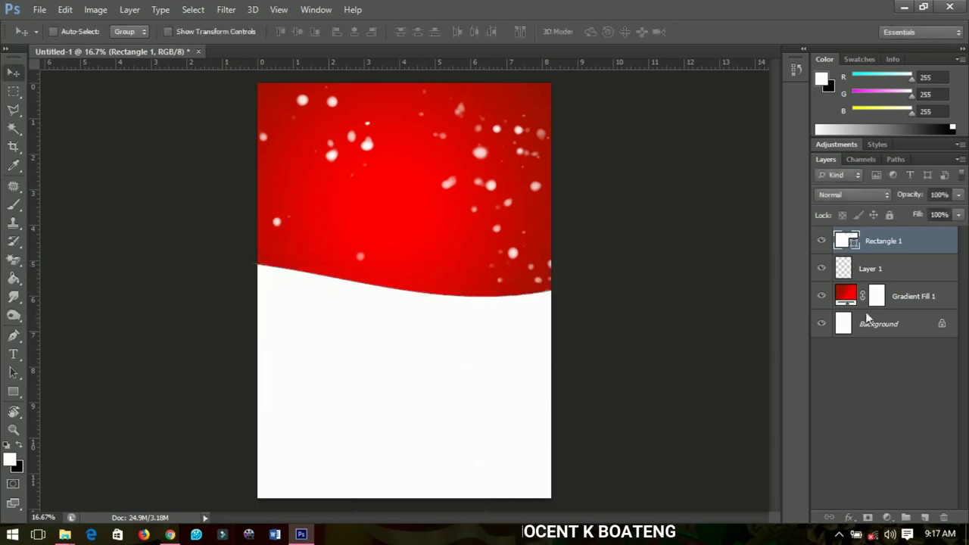
{"action": "key", "text": "ctrl+j"}
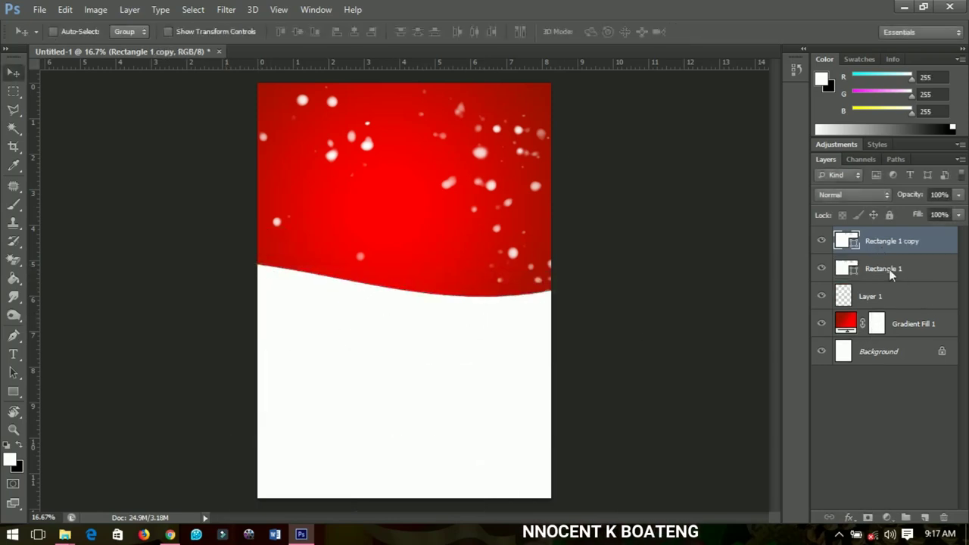
{"action": "left_click", "coordinate": [870, 271]}
{"action": "double_click", "coordinate": [848, 268]}
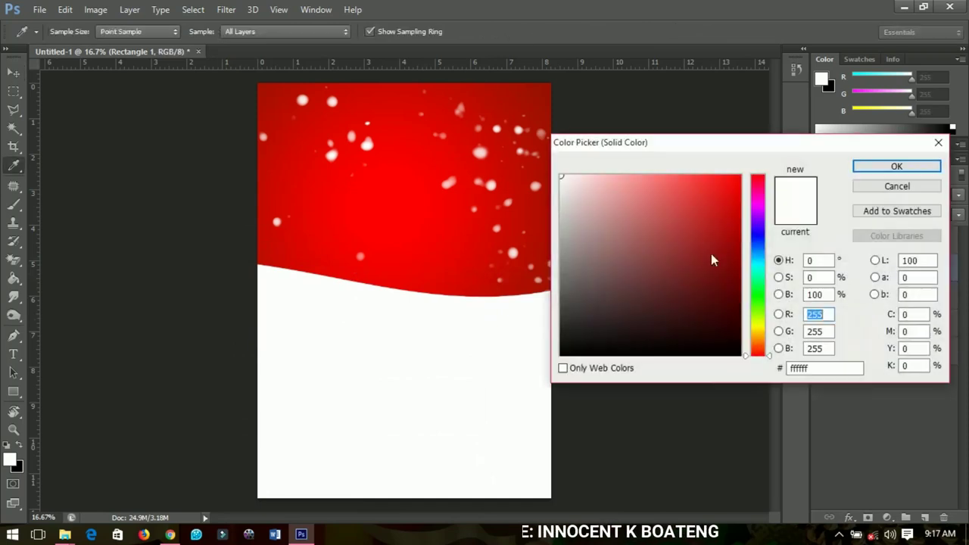
{"action": "left_click", "coordinate": [742, 260]}
{"action": "left_click", "coordinate": [896, 166]}
{"action": "key", "text": "ctrl+t"}
{"action": "left_click_drag", "start_coordinate": [689, 313], "coordinate": [691, 270]}
{"action": "key", "text": "Return"}
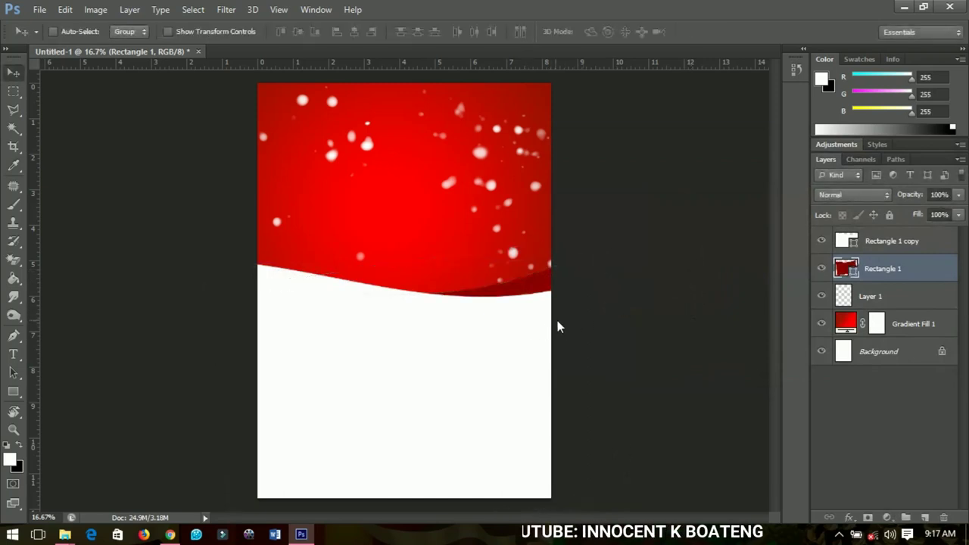
{"action": "left_click_drag", "start_coordinate": [540, 326], "coordinate": [541, 324]}
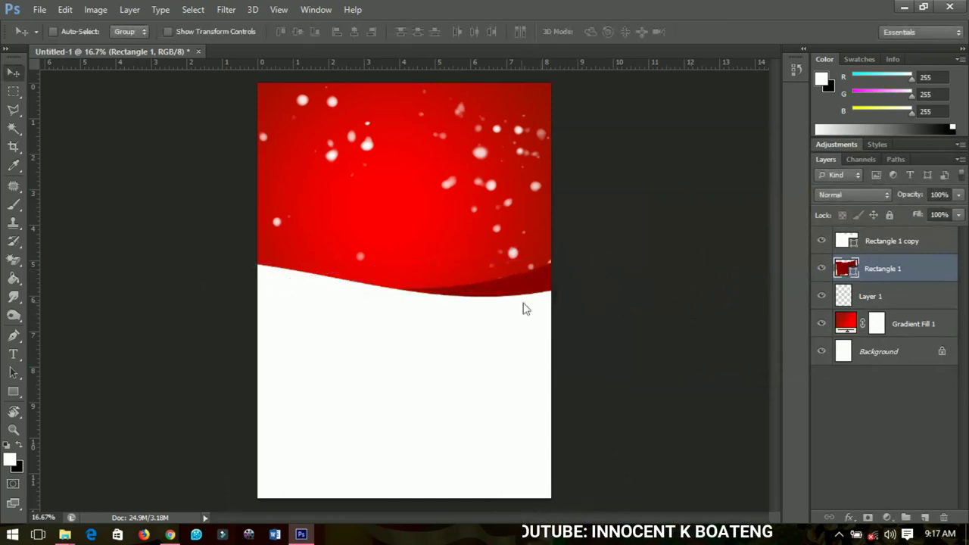
- Duplicate again, rotate Rectangle 1 about 12°, shift it left, and recolour it bright red #fa0000
{"action": "key", "text": "ctrl+j"}
{"action": "left_click", "coordinate": [874, 300]}
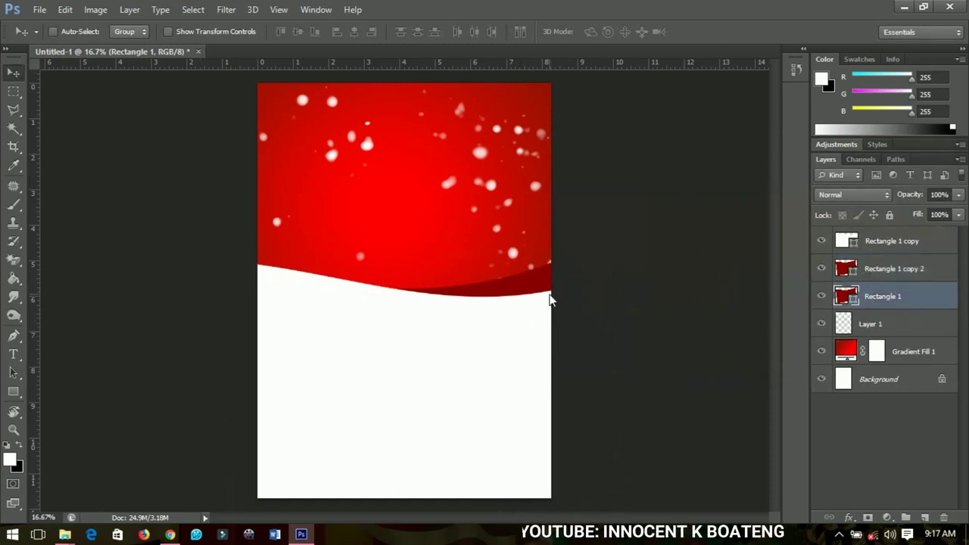
{"action": "key", "text": "ctrl+t"}
{"action": "left_click_drag", "start_coordinate": [664, 290], "coordinate": [688, 353]}
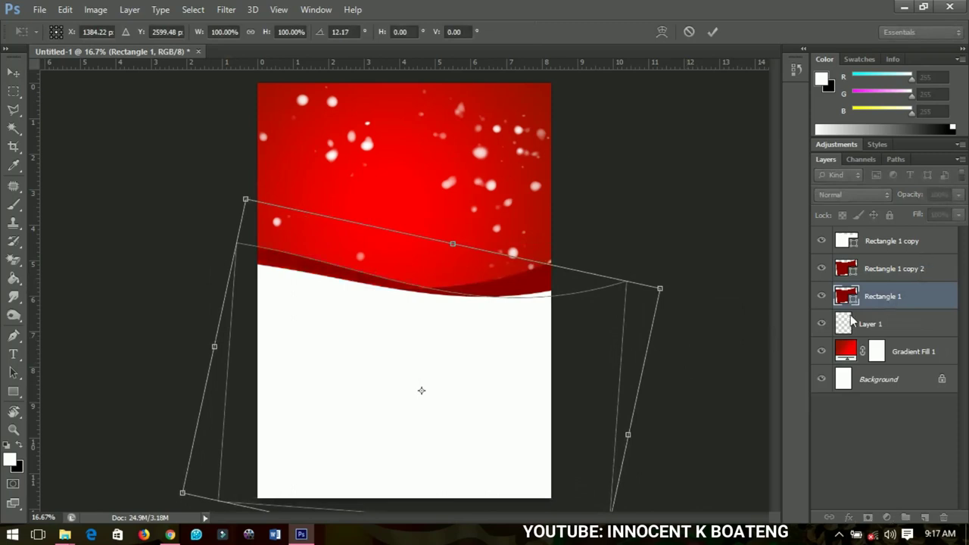
{"action": "left_click_drag", "start_coordinate": [529, 329], "coordinate": [520, 329]}
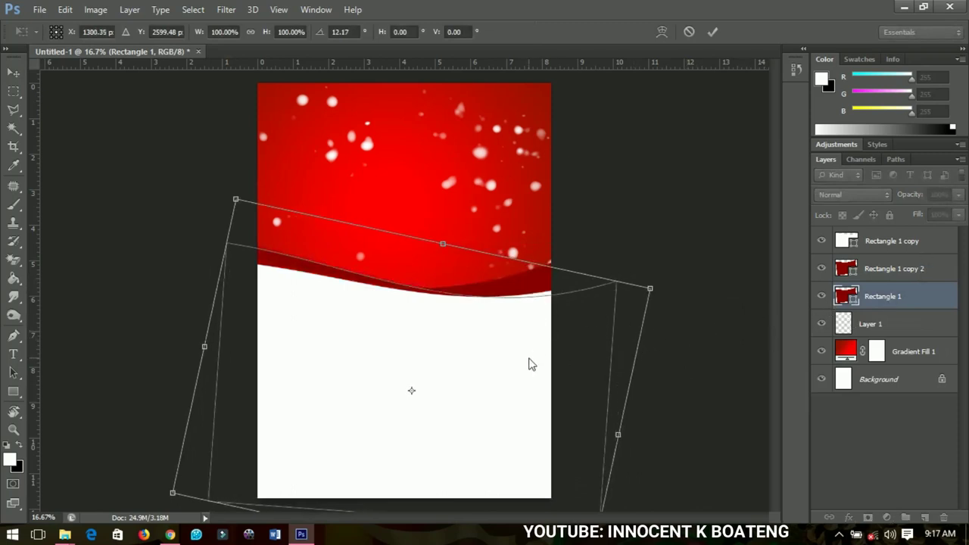
{"action": "key", "text": "Return"}
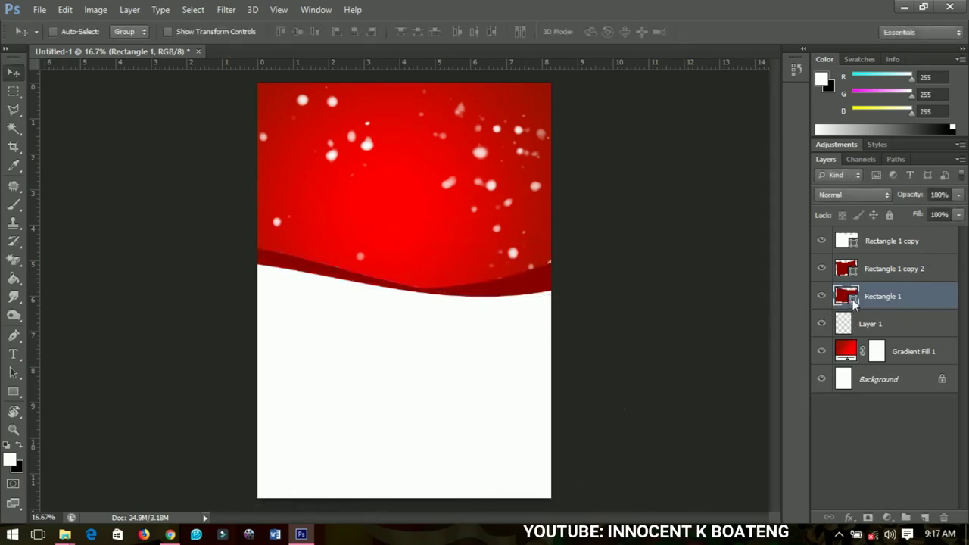
{"action": "double_click", "coordinate": [854, 300]}
{"action": "left_click_drag", "start_coordinate": [742, 208], "coordinate": [739, 178]}
{"action": "left_click", "coordinate": [900, 166]}
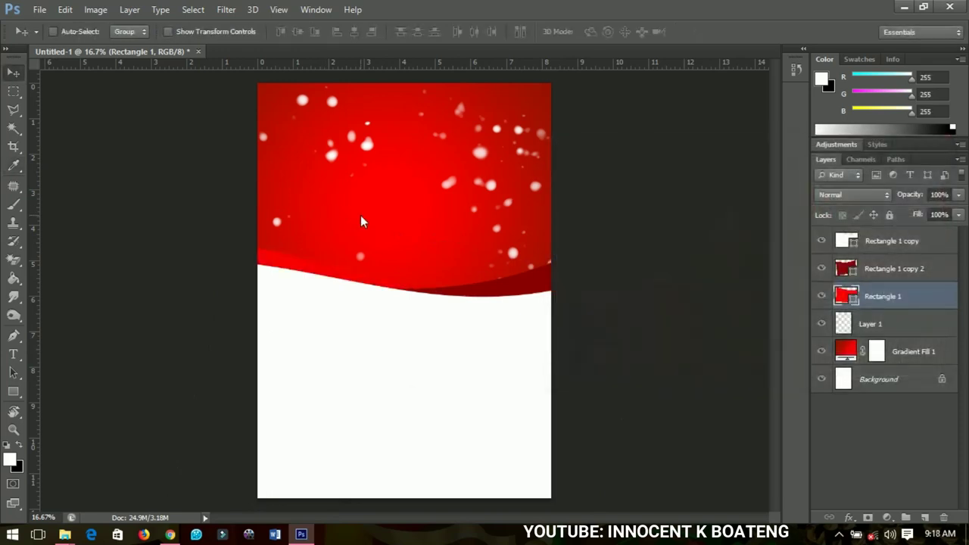
{"action": "scroll", "coordinate": [441, 232], "scroll_direction": "down", "scroll_amount": 2}
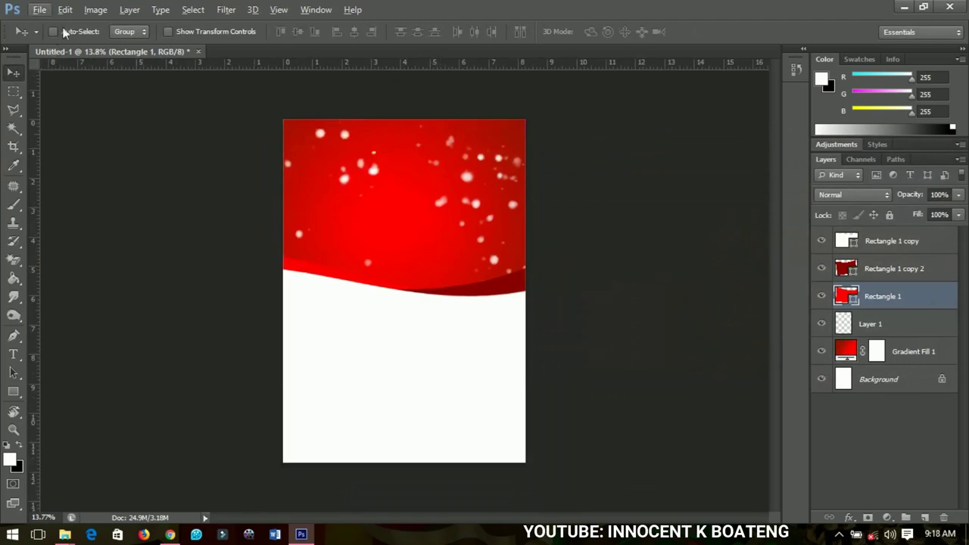
- Place christmas-tree-png-4 from Desktop > 1 and move its layer to the top
{"action": "left_click", "coordinate": [39, 9]}
{"action": "left_click", "coordinate": [72, 239]}
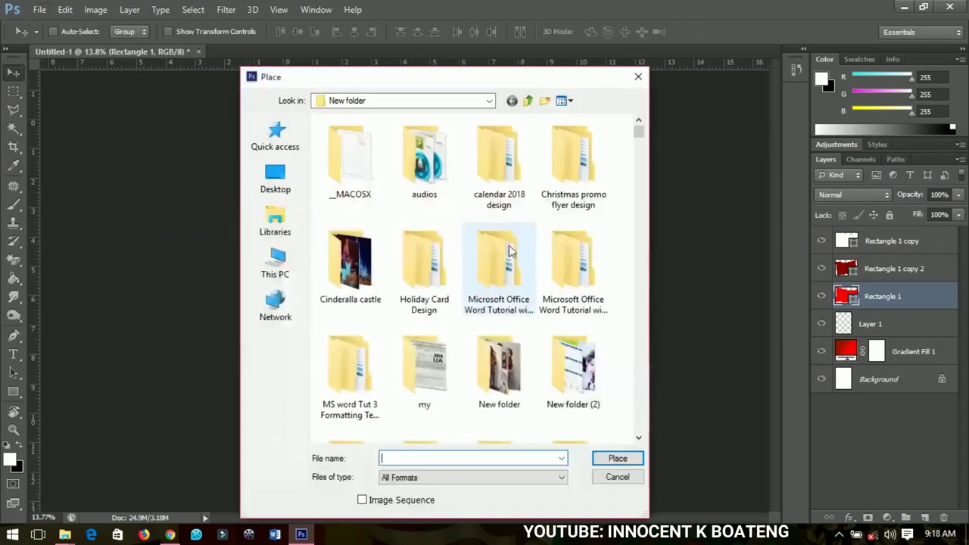
{"action": "left_click", "coordinate": [275, 178]}
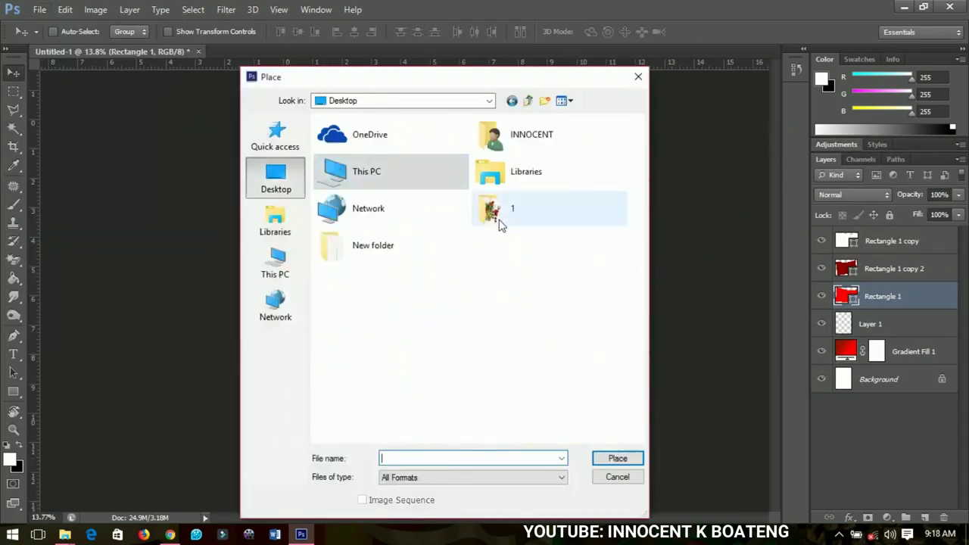
{"action": "double_click", "coordinate": [499, 219]}
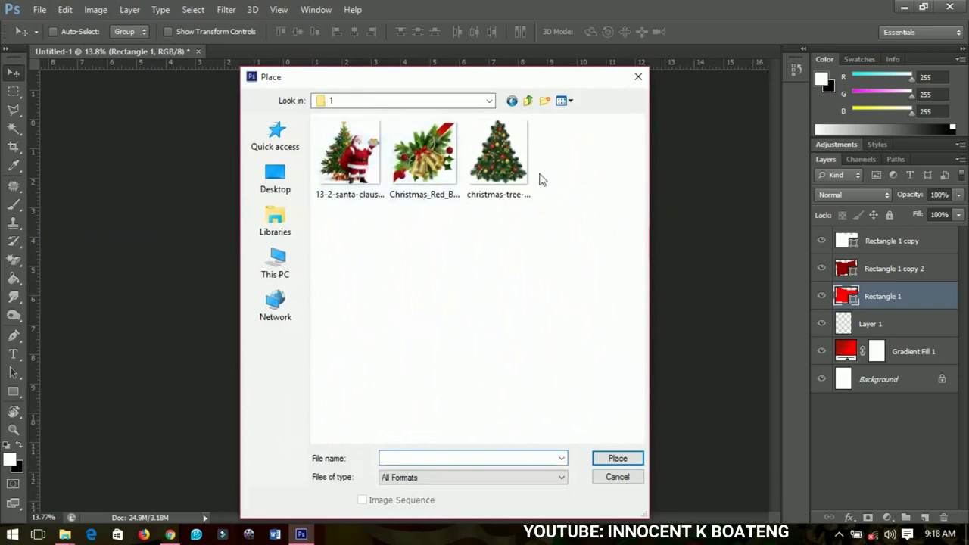
{"action": "left_click", "coordinate": [507, 182]}
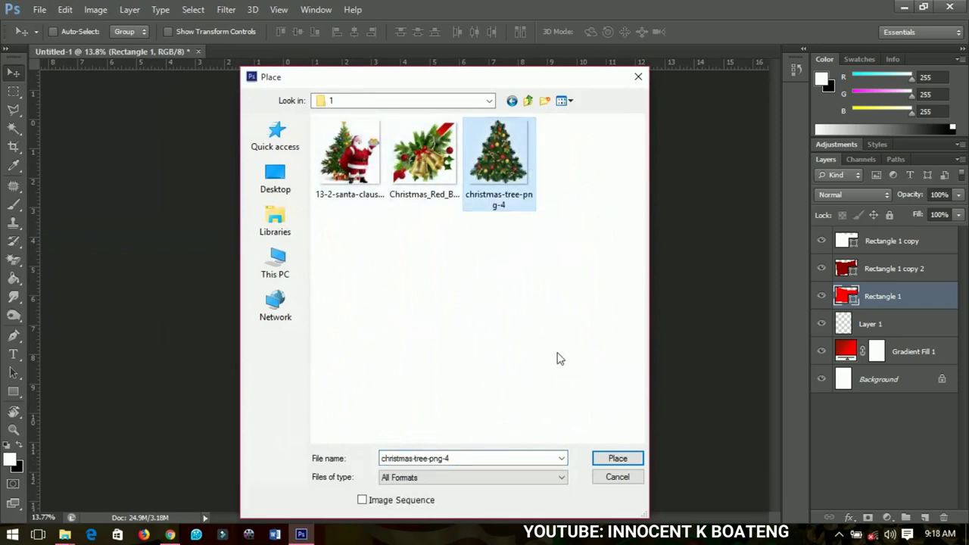
{"action": "left_click", "coordinate": [616, 458]}
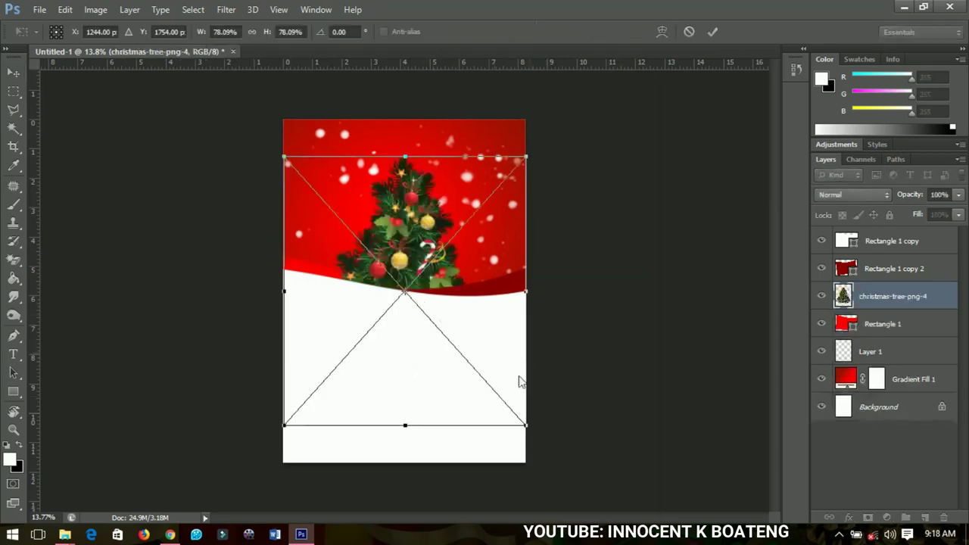
{"action": "key", "text": "Return"}
{"action": "left_click_drag", "start_coordinate": [882, 296], "coordinate": [883, 231]}
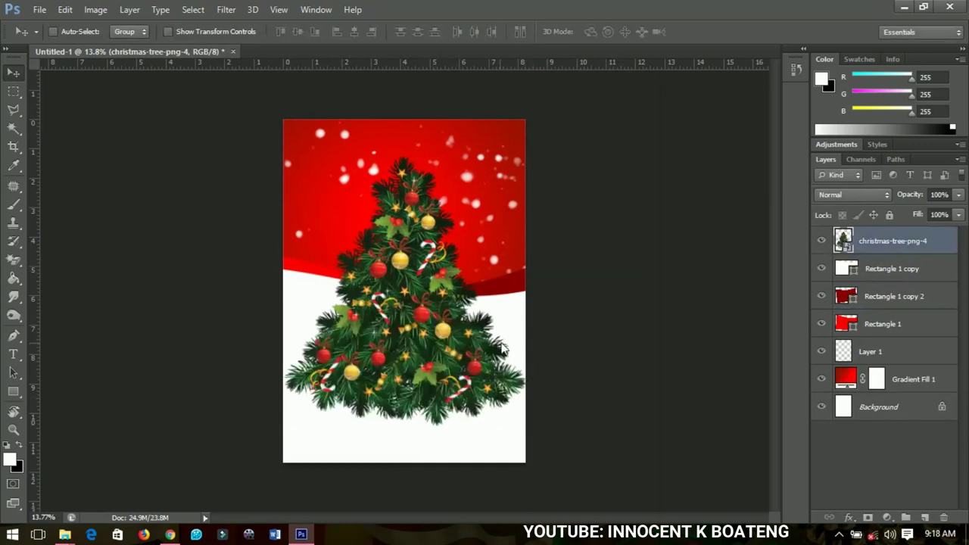
- Scale the tree to about 41.5% and move it to the card's left edge
{"action": "key", "text": "ctrl+t"}
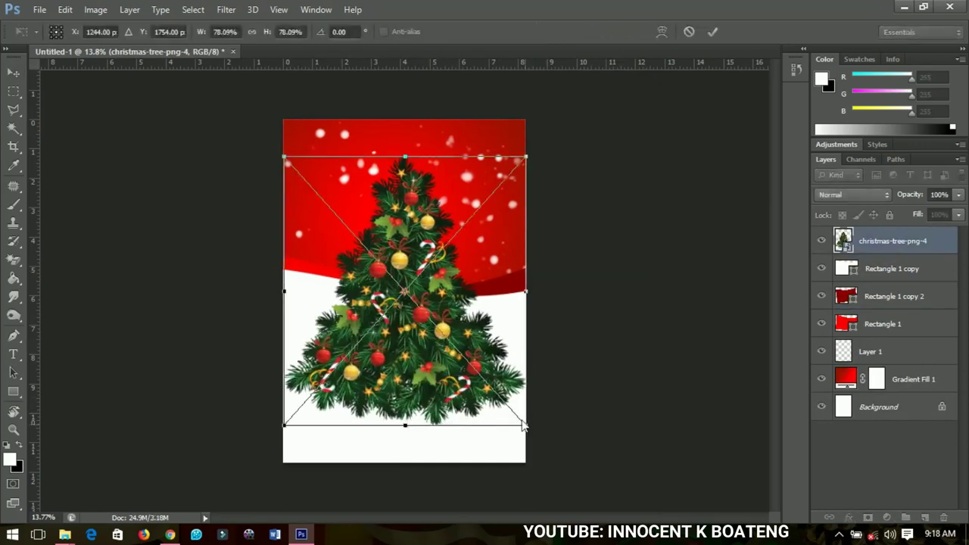
{"action": "left_click_drag", "start_coordinate": [525, 428], "coordinate": [474, 364]}
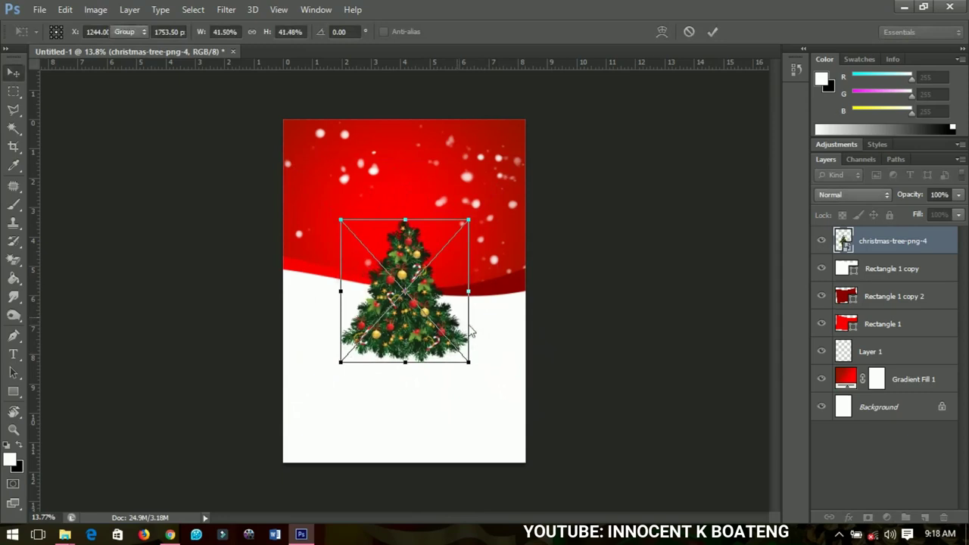
{"action": "key", "text": "Return"}
{"action": "left_click_drag", "start_coordinate": [467, 331], "coordinate": [381, 282]}
{"action": "key", "text": "ctrl+t"}
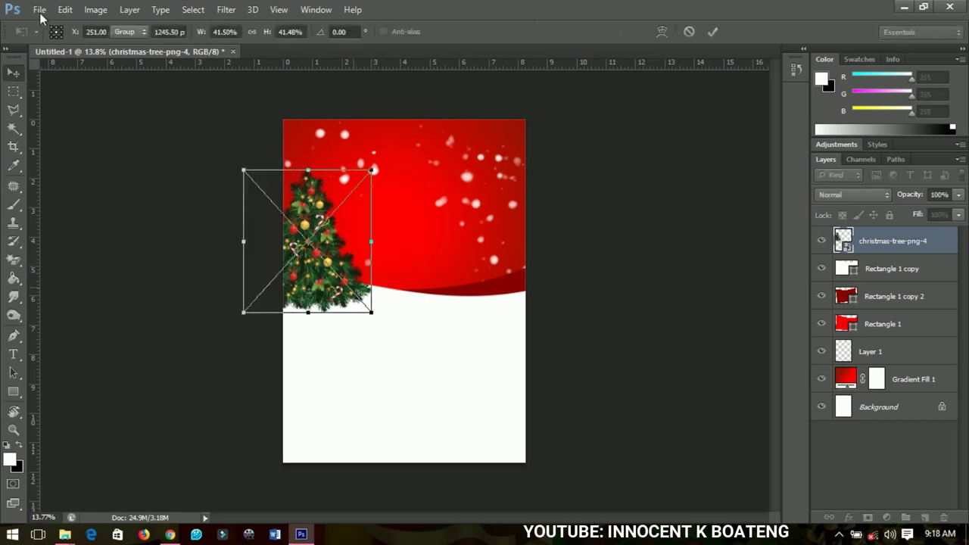
- Place the red bow and bells image, tilted about 24° and shrunk, in the top-left corner
{"action": "key", "text": "Return"}
{"action": "left_click", "coordinate": [39, 9]}
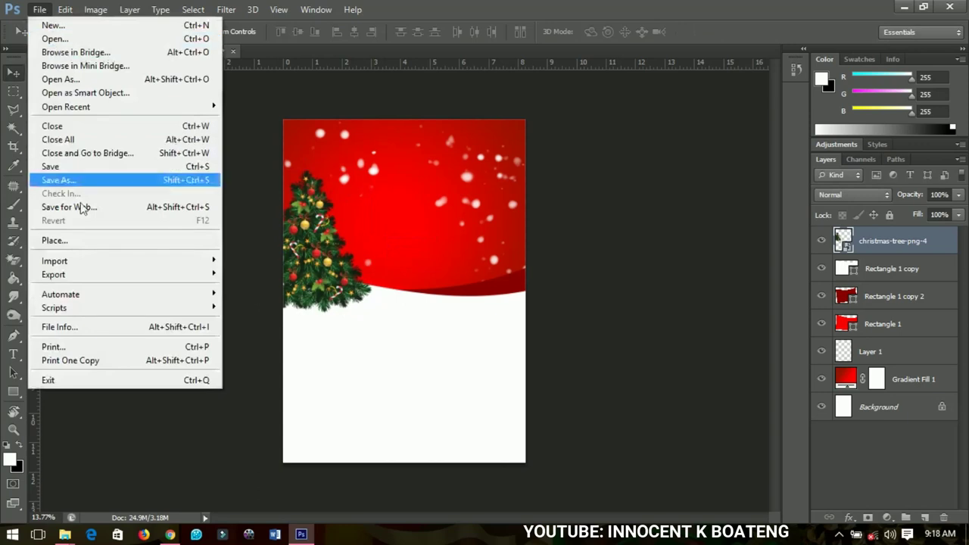
{"action": "left_click", "coordinate": [76, 240]}
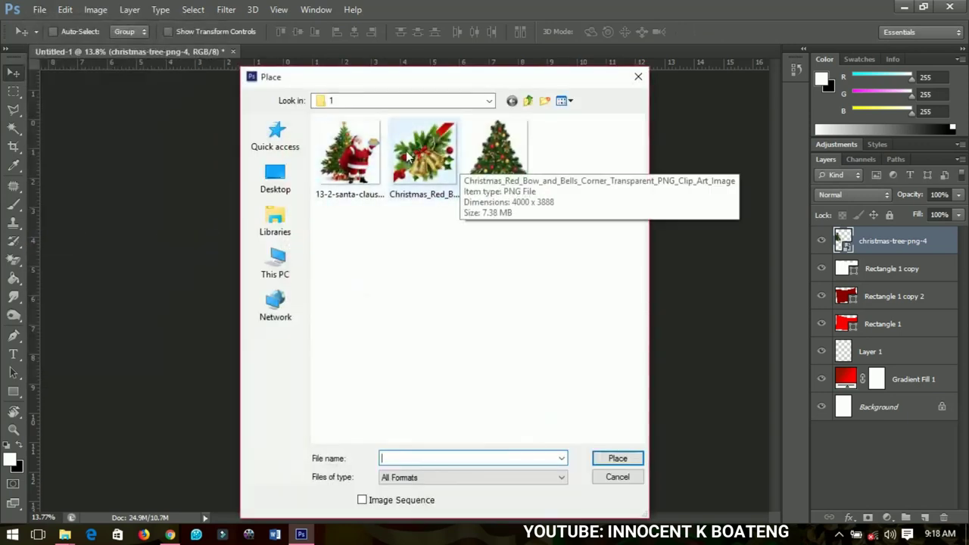
{"action": "left_click", "coordinate": [407, 156]}
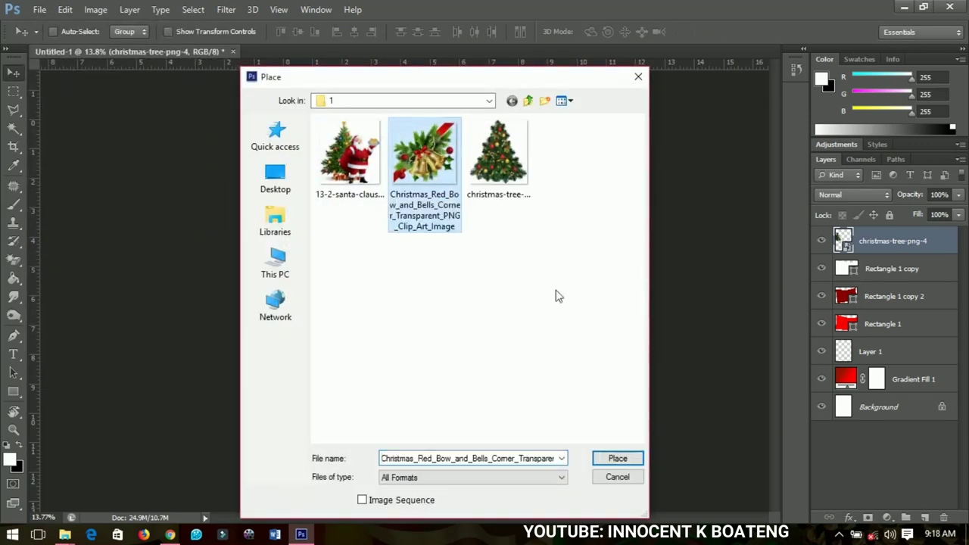
{"action": "left_click", "coordinate": [617, 459]}
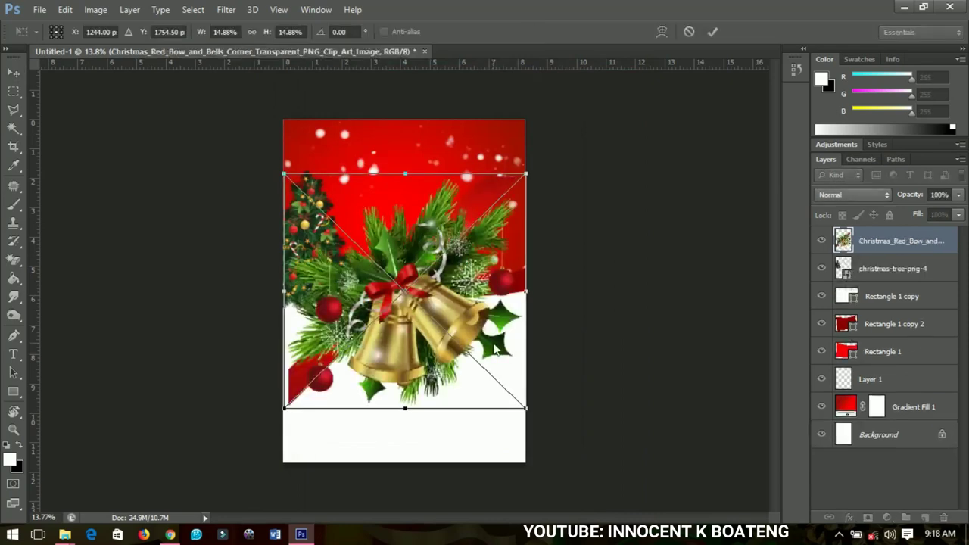
{"action": "left_click_drag", "start_coordinate": [587, 263], "coordinate": [587, 344]}
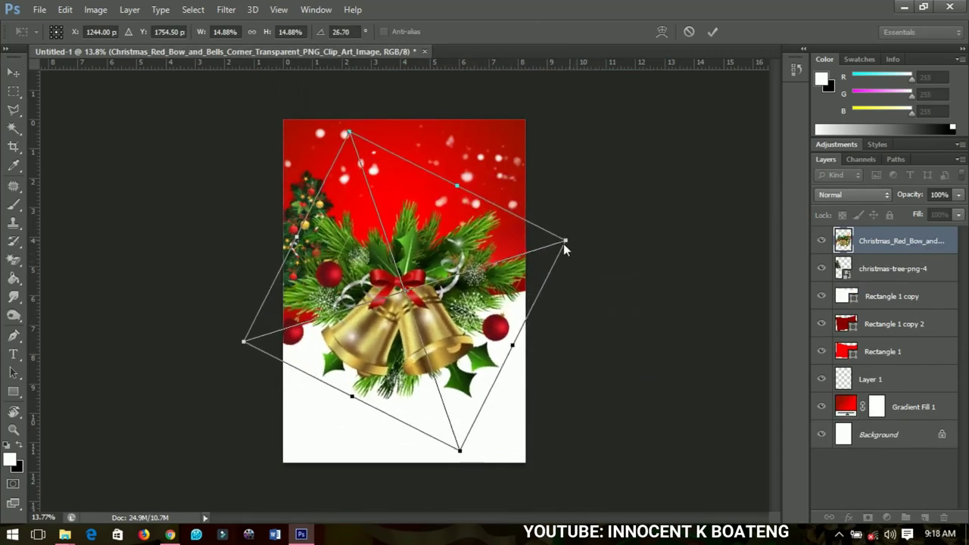
{"action": "left_click_drag", "start_coordinate": [553, 252], "coordinate": [479, 319]}
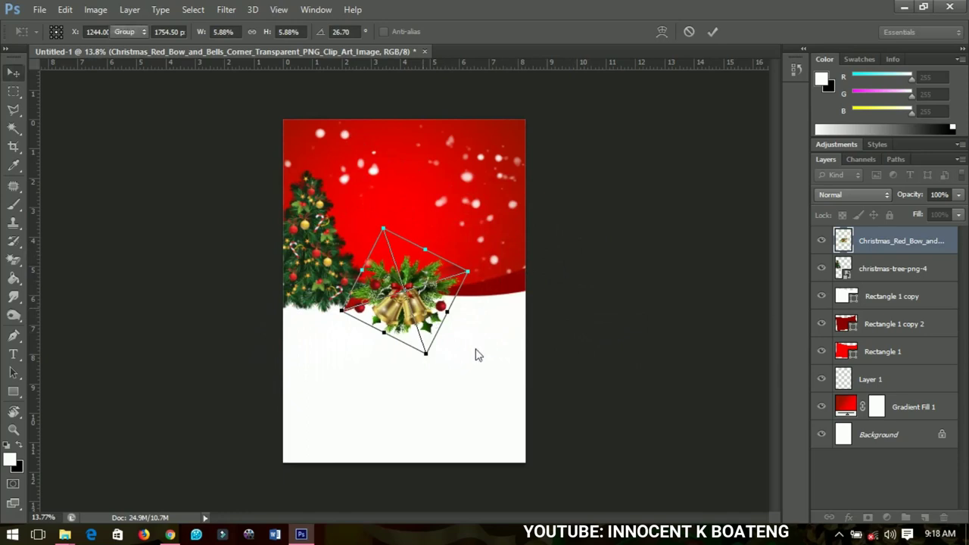
{"action": "key", "text": "Return"}
{"action": "left_click_drag", "start_coordinate": [472, 351], "coordinate": [377, 223]}
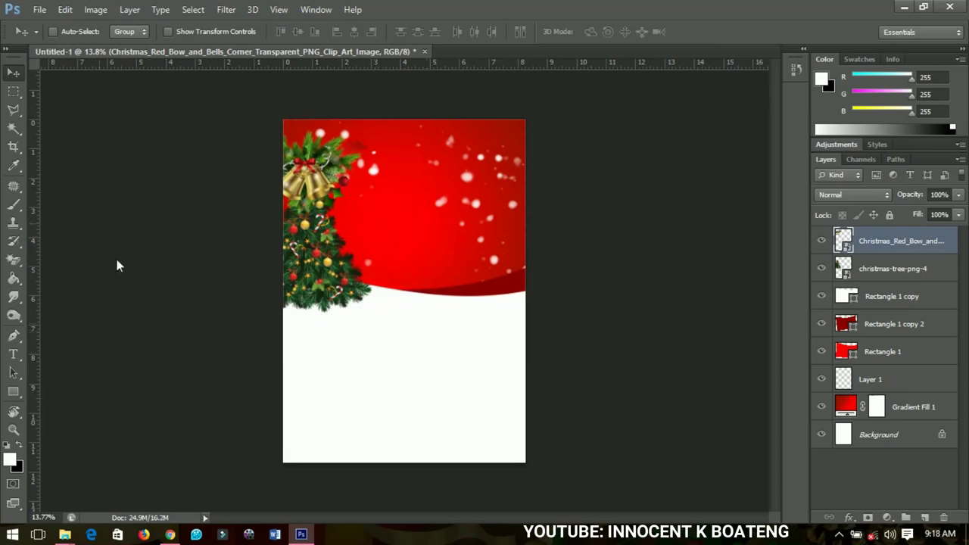
{"action": "left_click", "coordinate": [39, 9]}
- Place the 13-2-santa-claus-png-hd image, enlarged to about 325%, at the bottom-left corner
{"action": "left_click", "coordinate": [151, 240]}
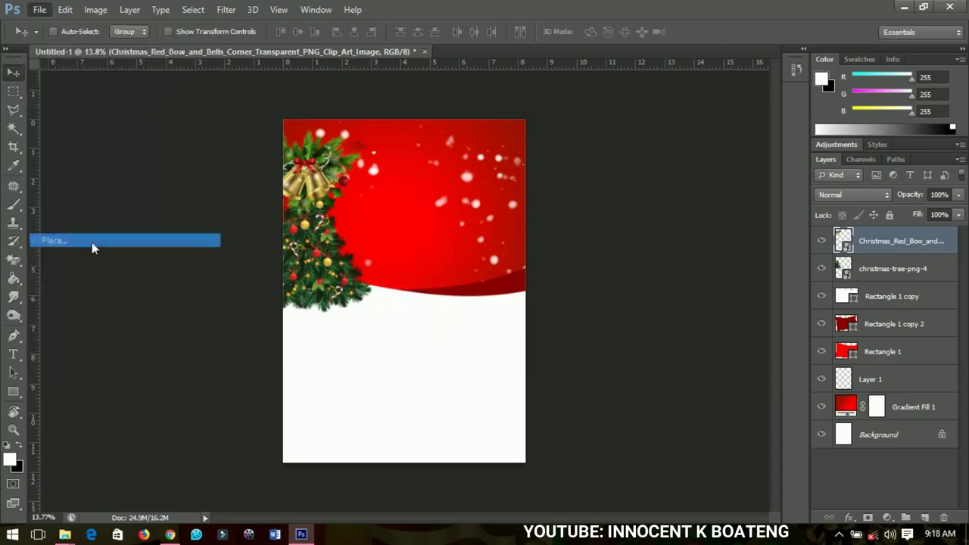
{"action": "left_click", "coordinate": [350, 155]}
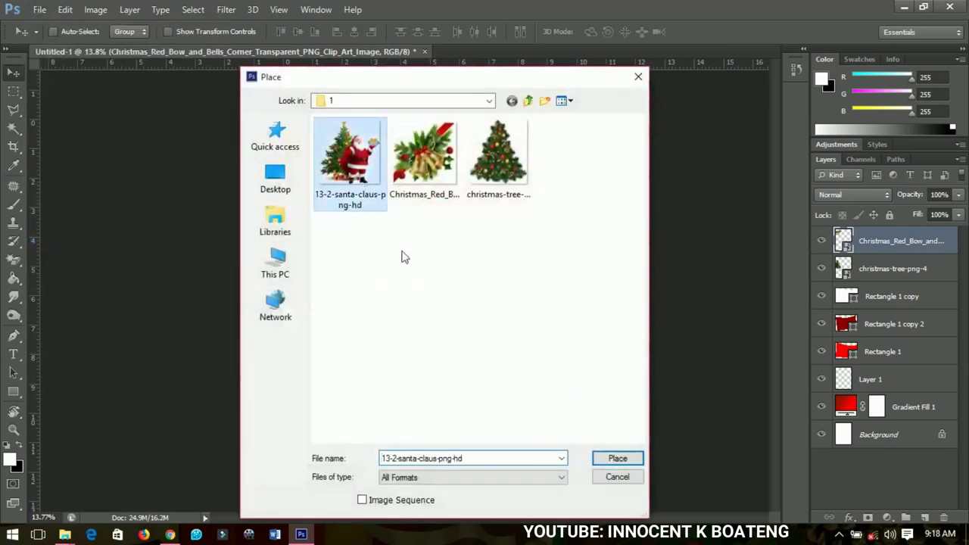
{"action": "left_click", "coordinate": [613, 459]}
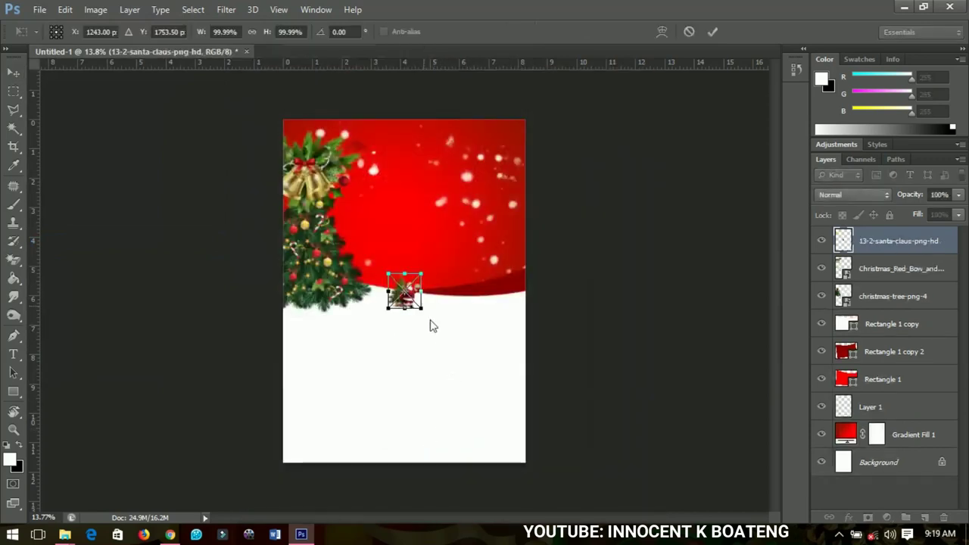
{"action": "left_click_drag", "start_coordinate": [422, 310], "coordinate": [350, 447]}
{"action": "key", "text": "Return"}
{"action": "key", "text": "alt"}
{"action": "scroll", "coordinate": [464, 184], "scroll_direction": "up", "scroll_amount": 2}
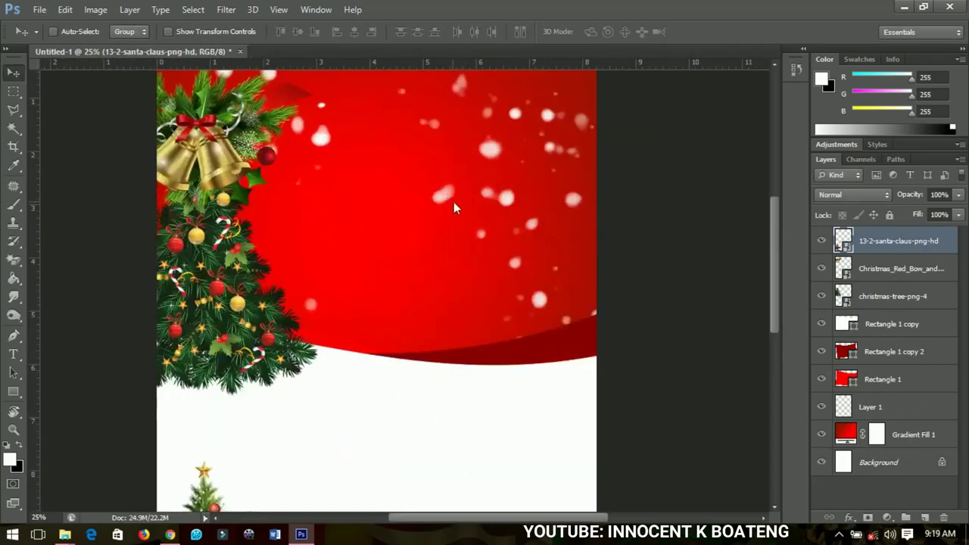
{"action": "scroll", "coordinate": [452, 209], "scroll_direction": "up", "scroll_amount": 1}
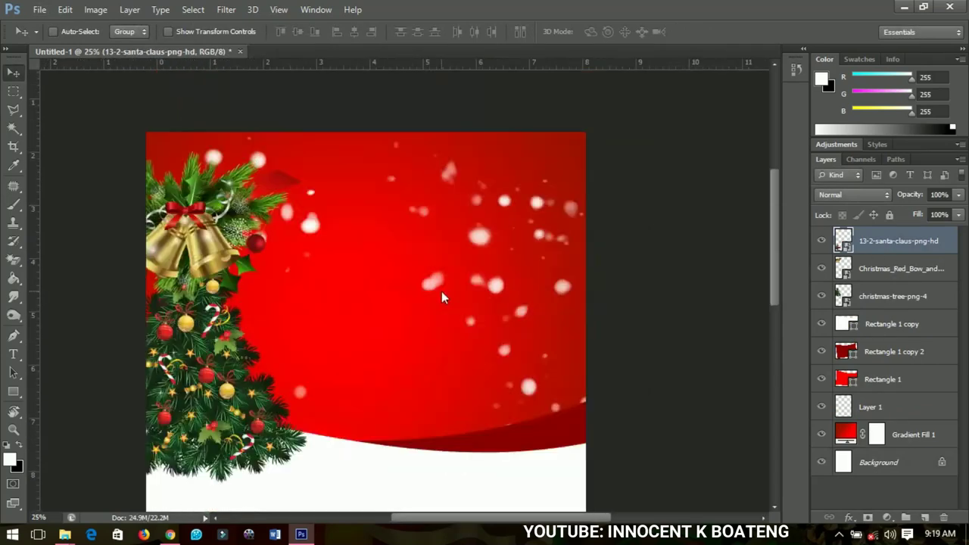
- Add white 'Season's' text in the card's red area
{"action": "left_click", "coordinate": [13, 354]}
{"action": "left_click", "coordinate": [383, 256]}
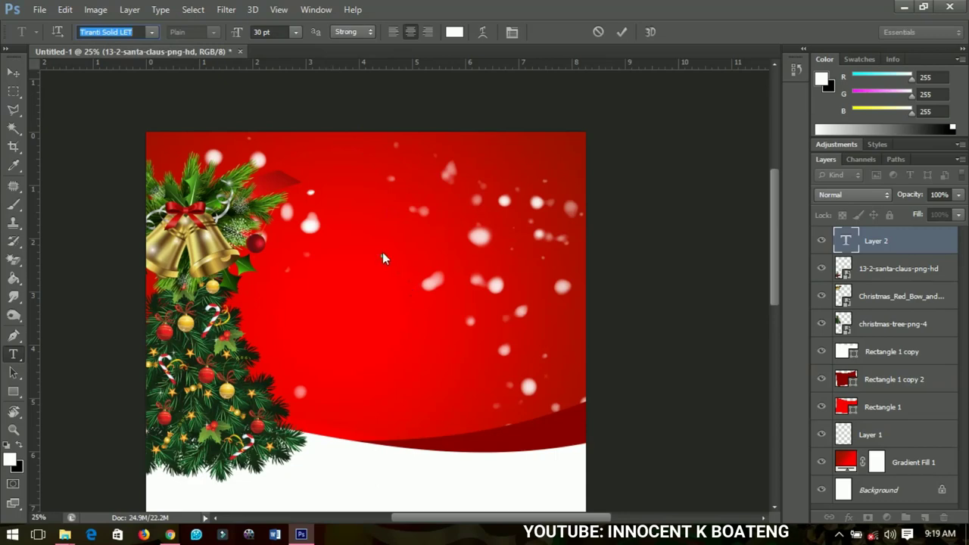
{"action": "left_click", "coordinate": [383, 258]}
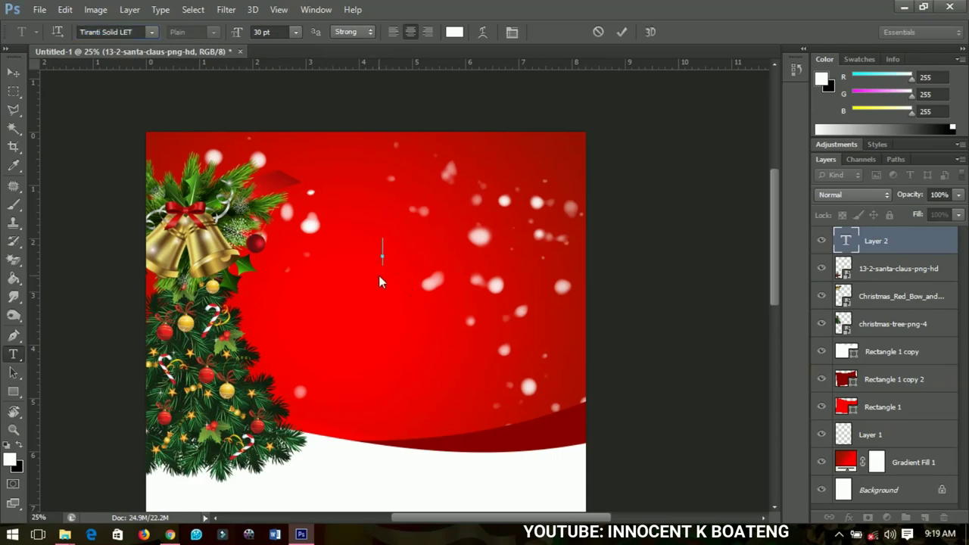
{"action": "type", "text": "Season's"}
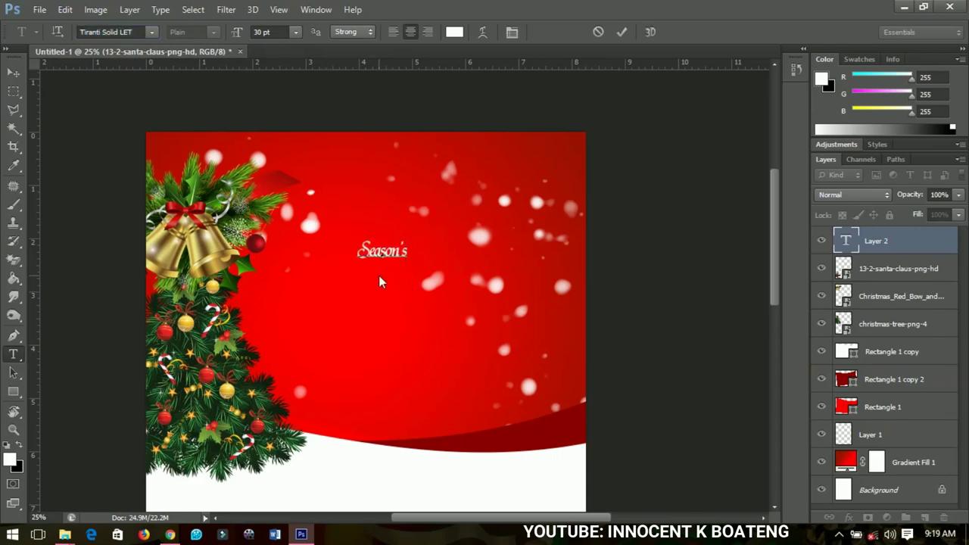
{"action": "left_click", "coordinate": [13, 73]}
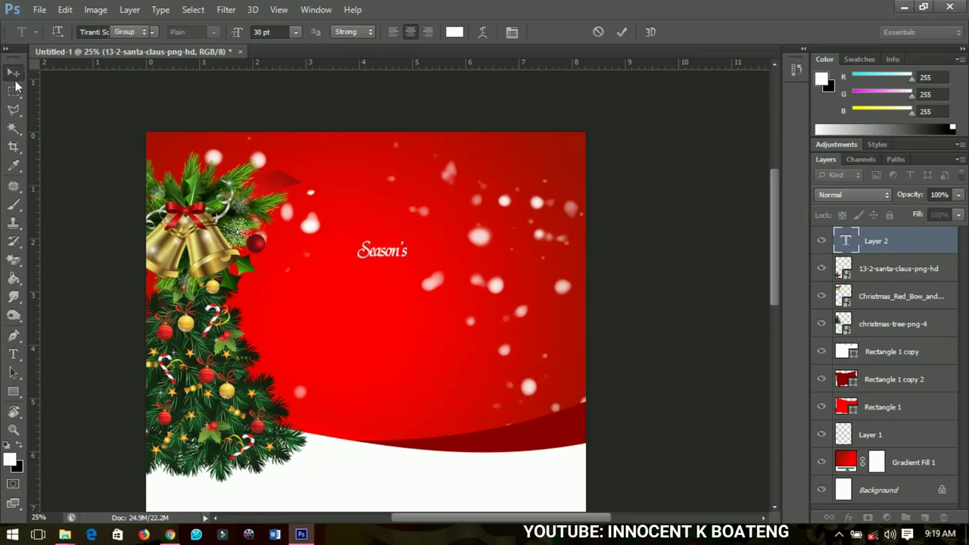
- Enlarge the 'Season's' text across the top and drag a duplicate copy just below it
{"action": "key", "text": "ctrl+t"}
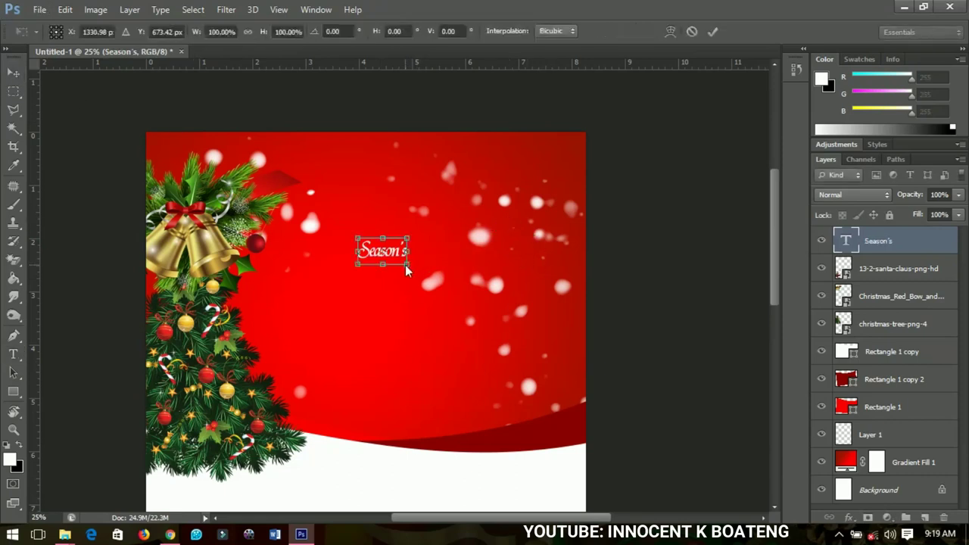
{"action": "left_click_drag", "start_coordinate": [410, 266], "coordinate": [469, 303]}
{"action": "key", "text": "Return"}
{"action": "left_click_drag", "start_coordinate": [404, 274], "coordinate": [449, 313]}
- Retype the copied line as 'Greetings'
{"action": "key", "text": "t"}
{"action": "left_click", "coordinate": [450, 312]}
{"action": "key", "text": "ctrl+a"}
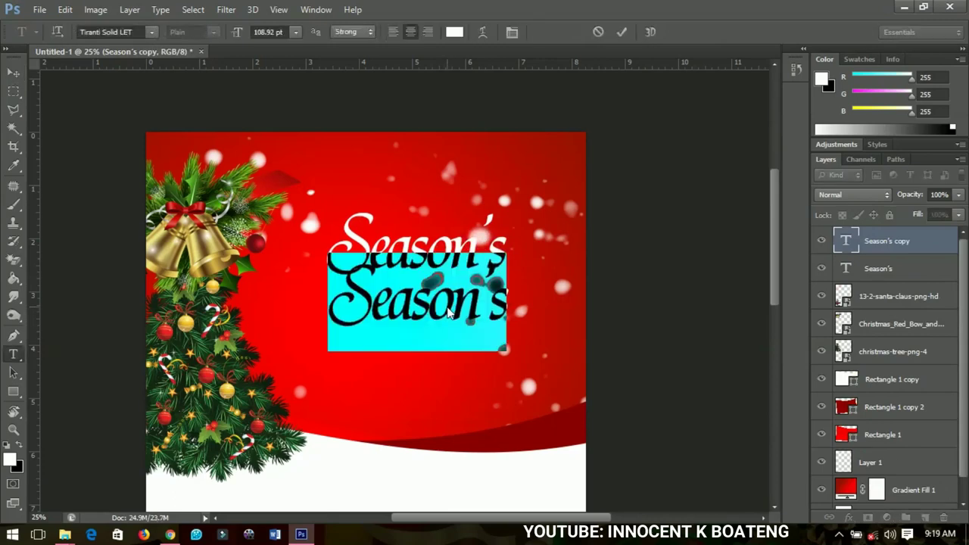
{"action": "left_click", "coordinate": [449, 312]}
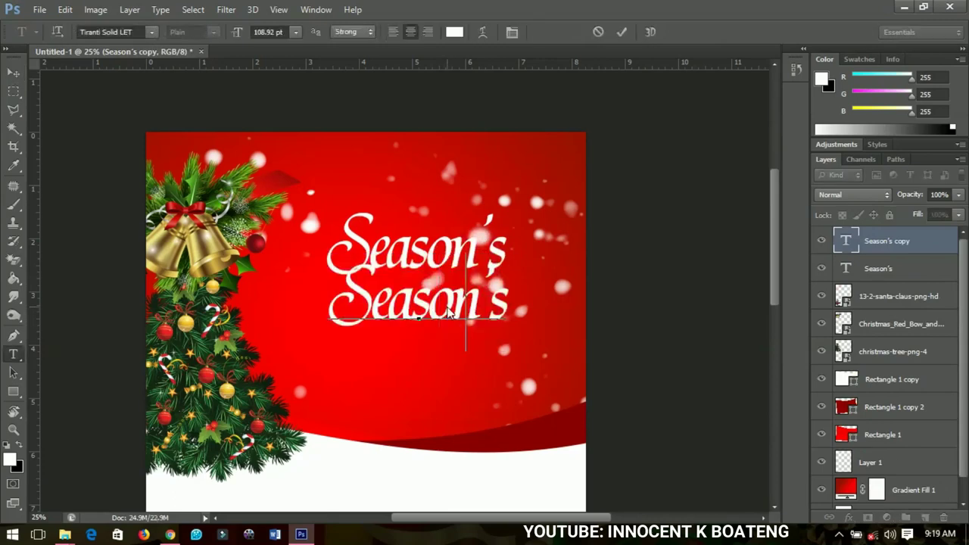
{"action": "key", "text": "ctrl+a"}
{"action": "type", "text": "Greetings"}
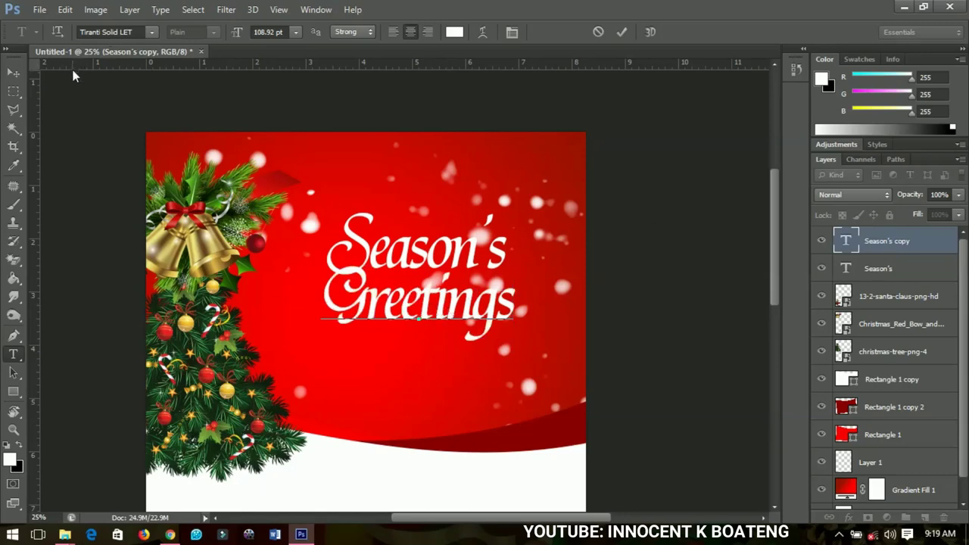
{"action": "left_click", "coordinate": [14, 72]}
- Scale 'Greetings' to about 85%, set it under 'Season's', and zoom out
{"action": "key", "text": "ctrl+t"}
{"action": "left_click_drag", "start_coordinate": [515, 355], "coordinate": [500, 343]}
{"action": "key", "text": "Return"}
{"action": "left_click_drag", "start_coordinate": [425, 317], "coordinate": [444, 325]}
{"action": "key", "text": "ctrl+minus"}
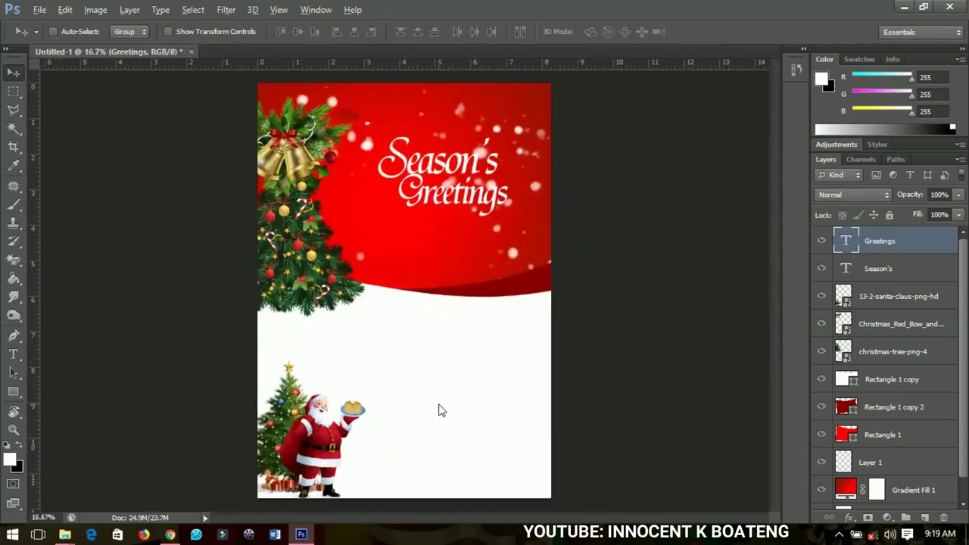
- Start a text line in the white area with dark red sampled from the card
{"action": "key", "text": "t"}
{"action": "left_click", "coordinate": [446, 395]}
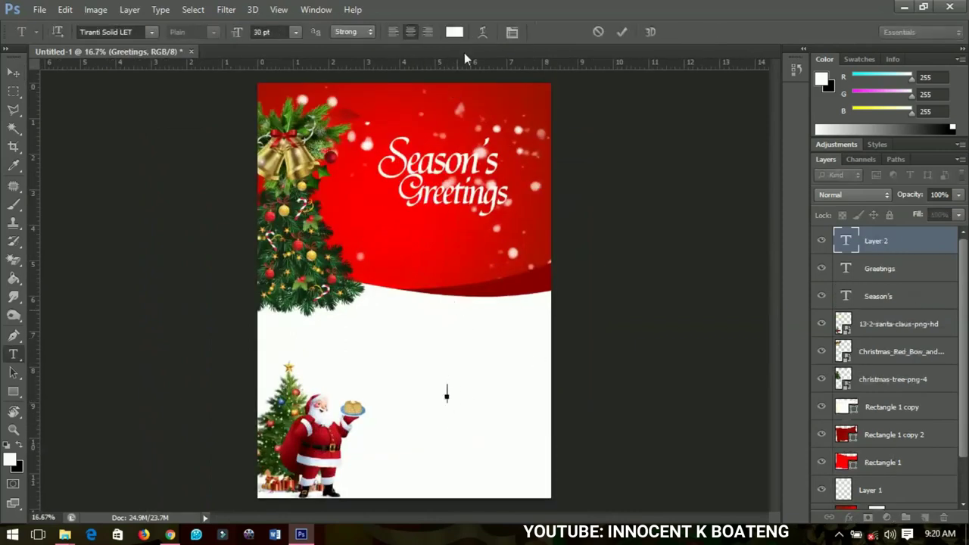
{"action": "left_click", "coordinate": [454, 32]}
{"action": "left_click", "coordinate": [533, 92]}
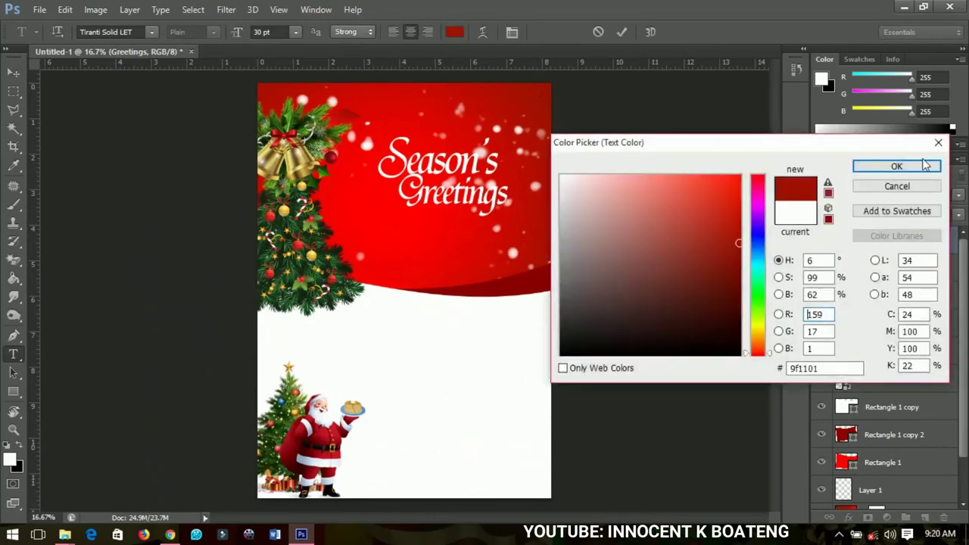
{"action": "left_click", "coordinate": [896, 166]}
- Set the 'Merry Christmas' text font to University Roman LET
{"action": "left_click", "coordinate": [94, 33]}
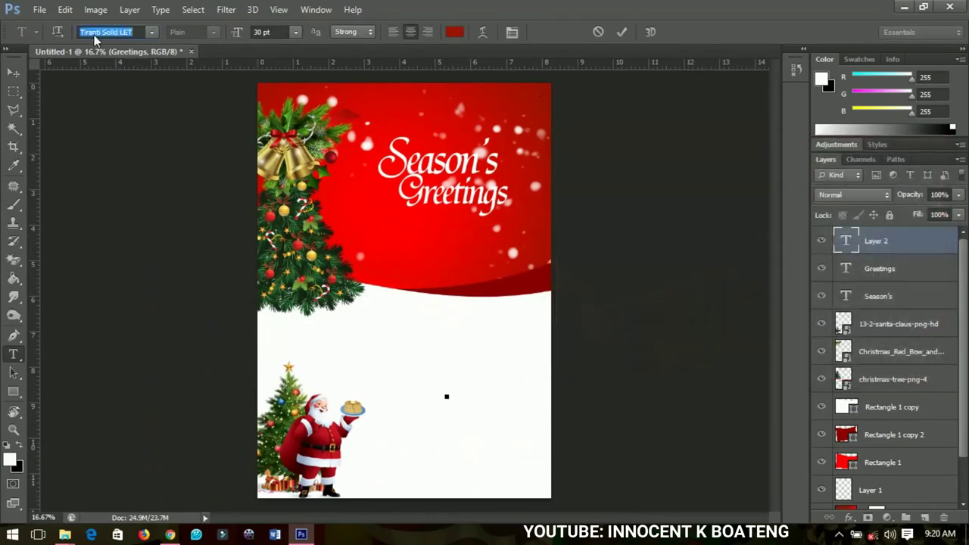
{"action": "type", "text": "u"}
{"action": "key", "text": "Return"}
{"action": "key", "text": "ctrl+a"}
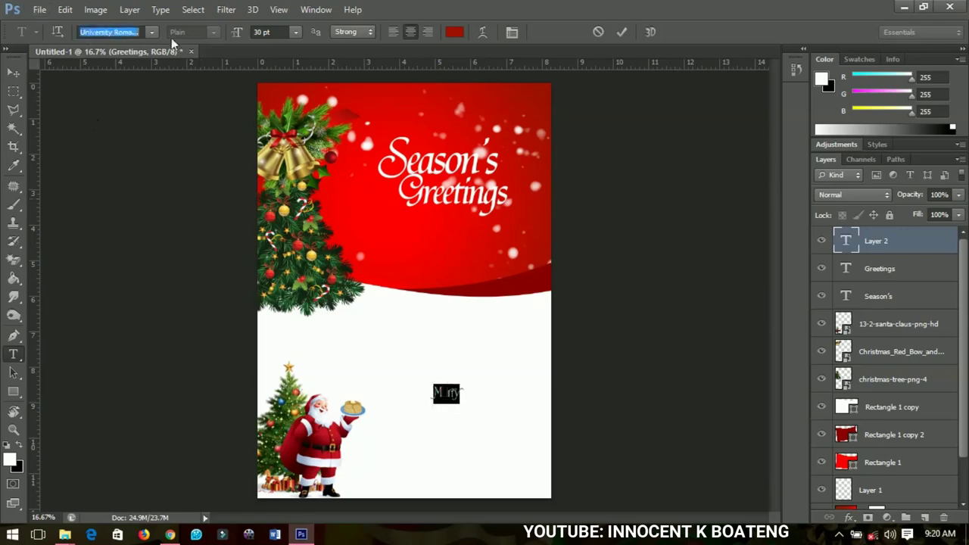
{"action": "left_click", "coordinate": [152, 32]}
{"action": "left_click", "coordinate": [170, 61]}
{"action": "left_click", "coordinate": [462, 400]}
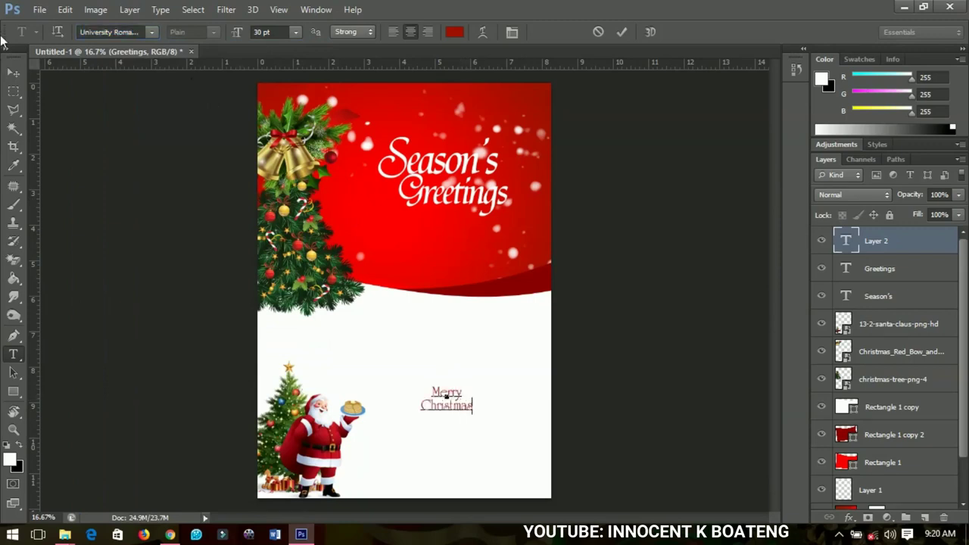
- Enlarge 'Merry Christmas' and move it up and to the right of Santa
{"action": "left_click", "coordinate": [13, 72]}
{"action": "key", "text": "ctrl+t"}
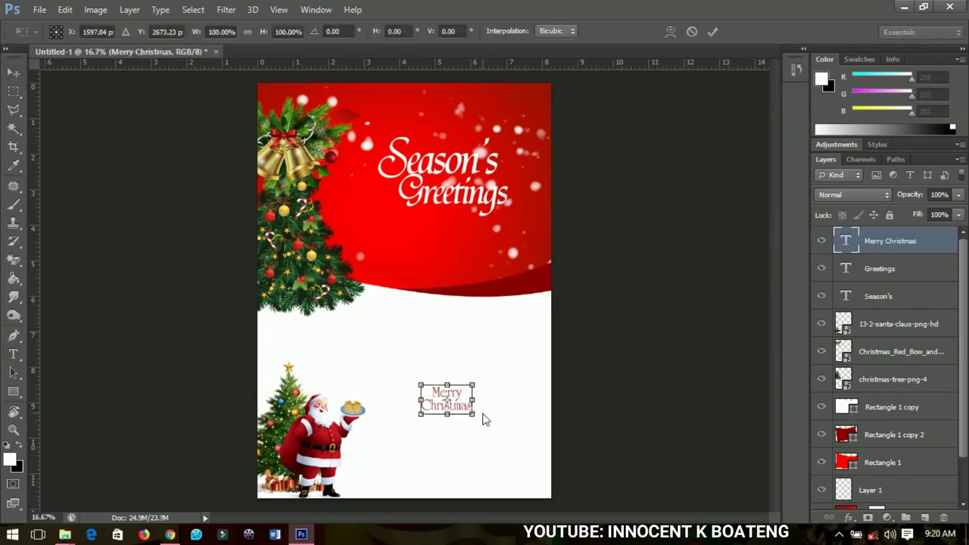
{"action": "left_click_drag", "start_coordinate": [472, 415], "coordinate": [528, 447]}
{"action": "key", "text": "Return"}
{"action": "left_click_drag", "start_coordinate": [445, 434], "coordinate": [452, 418]}
- Recolour 'Merry Christmas' to brighter red #eb1902 and raise it slightly
{"action": "key", "text": "t"}
{"action": "left_click", "coordinate": [459, 413]}
{"action": "double_click", "coordinate": [459, 411]}
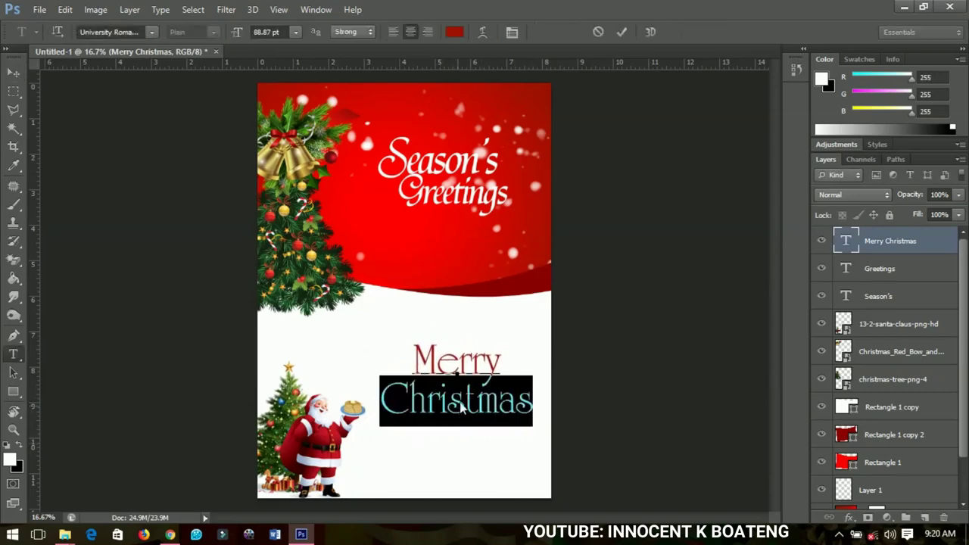
{"action": "key", "text": "ctrl+a"}
{"action": "left_click", "coordinate": [455, 32]}
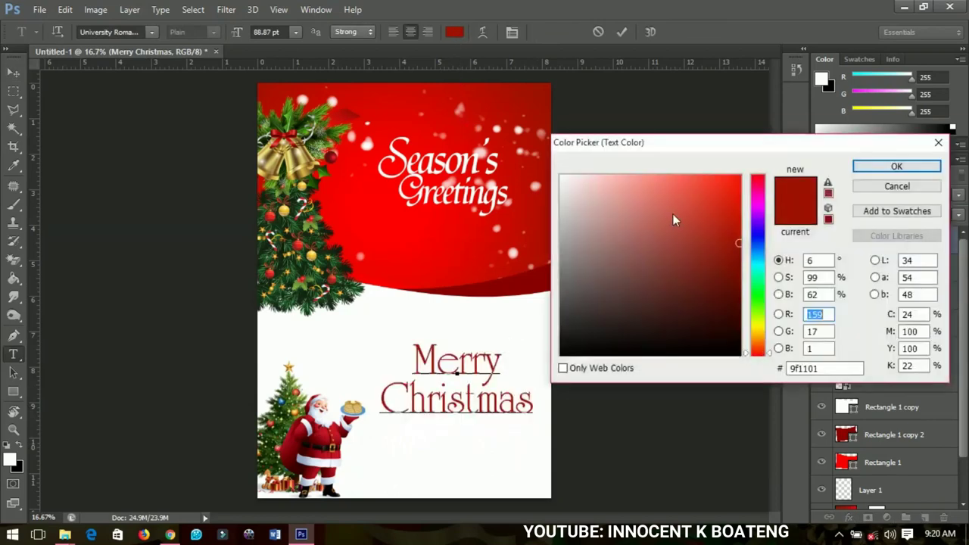
{"action": "left_click_drag", "start_coordinate": [735, 229], "coordinate": [741, 190]}
{"action": "left_click", "coordinate": [886, 168]}
{"action": "left_click", "coordinate": [13, 72]}
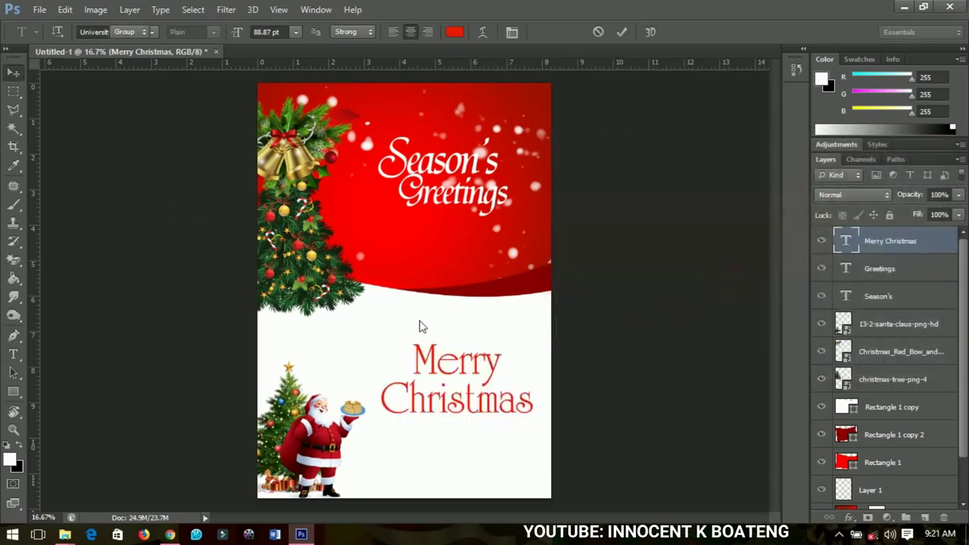
{"action": "left_click_drag", "start_coordinate": [488, 389], "coordinate": [489, 377]}
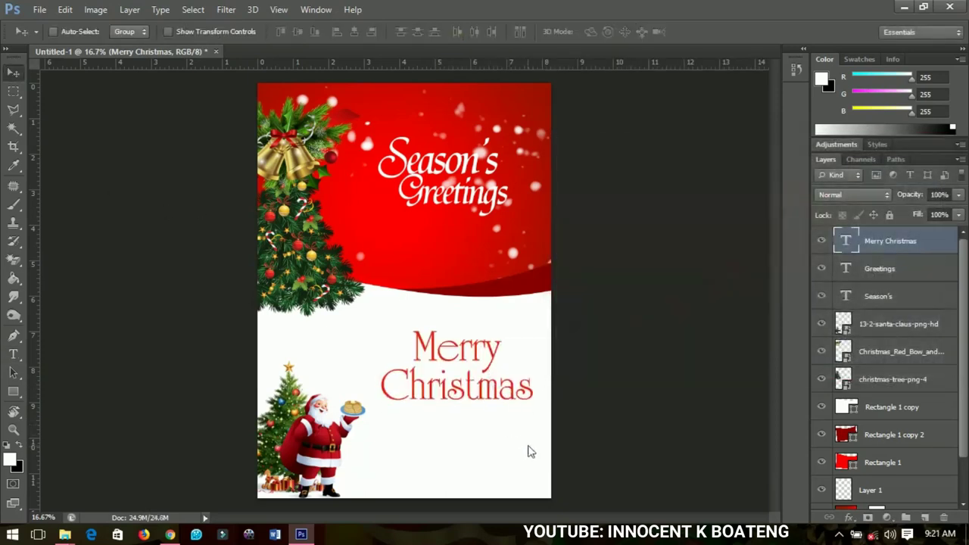
- Add an '...And Happy New Year' line under 'Merry Christmas'
{"action": "key", "text": "t"}
{"action": "left_click", "coordinate": [465, 435]}
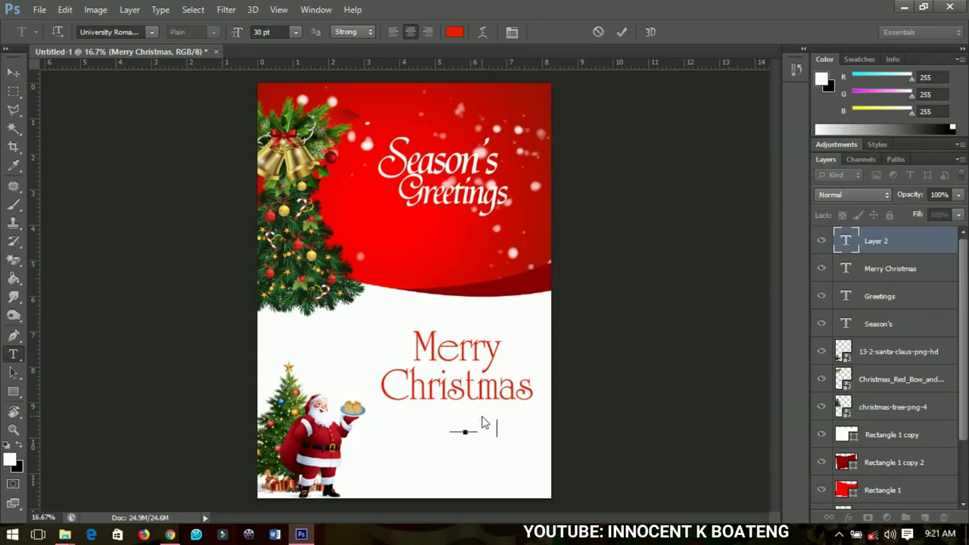
{"action": "type", "text": "And Happy New Year"}
{"action": "left_click", "coordinate": [13, 72]}
{"action": "left_click_drag", "start_coordinate": [491, 463], "coordinate": [486, 446]}
- Lower the Happy New Year line slightly to centre it under Christmas, then check the card
{"action": "scroll", "coordinate": [470, 417], "scroll_direction": "up", "scroll_amount": 2}
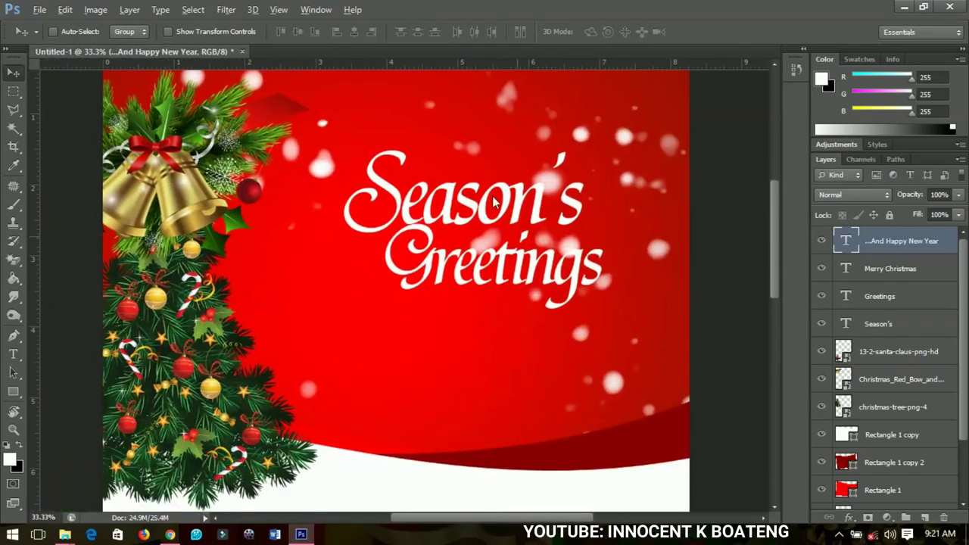
{"action": "scroll", "coordinate": [465, 236], "scroll_direction": "down", "scroll_amount": 3}
{"action": "scroll", "coordinate": [463, 264], "scroll_direction": "down", "scroll_amount": 5}
{"action": "scroll", "coordinate": [497, 245], "scroll_direction": "up", "scroll_amount": 5}
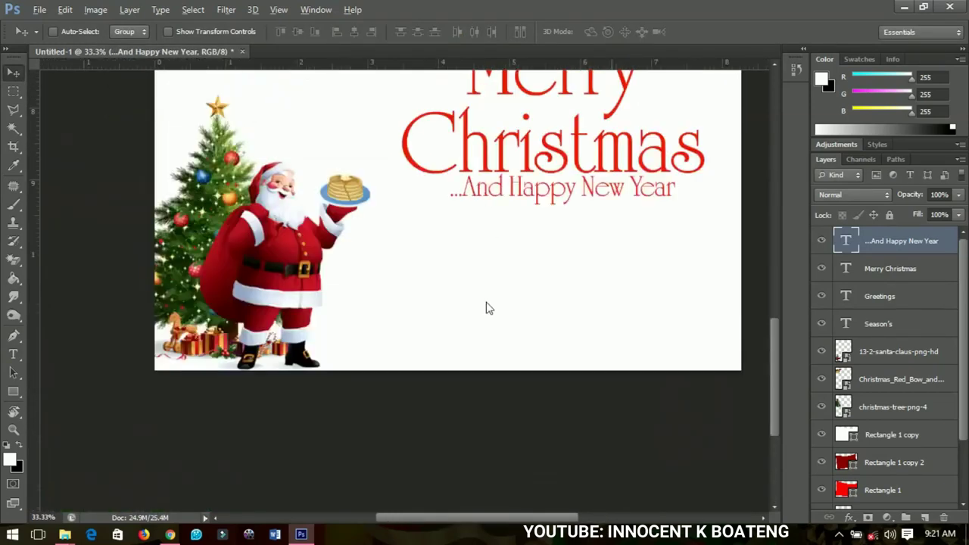
{"action": "key", "text": "ctrl+r"}
{"action": "left_click_drag", "start_coordinate": [553, 333], "coordinate": [553, 342]}
{"action": "key", "text": "ctrl+0"}
{"action": "key", "text": "ctrl+minus"}
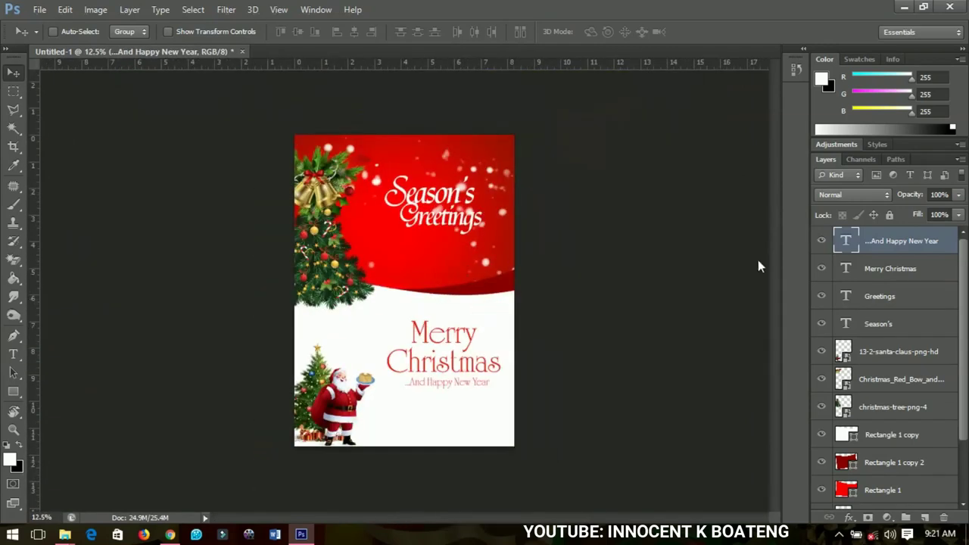
{"action": "key", "text": "ctrl+plus"}
{"action": "key", "text": "ctrl+plus"}
{"action": "key", "text": "ctrl+plus"}
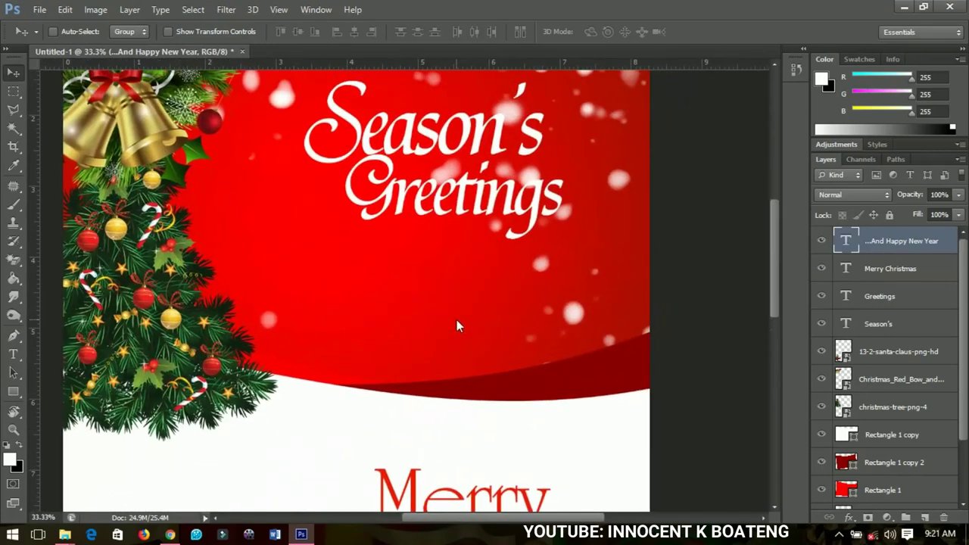
- Type a three-line thank-you message under 'Season's Greetings'
{"action": "scroll", "coordinate": [527, 310], "scroll_direction": "left", "scroll_amount": 3}
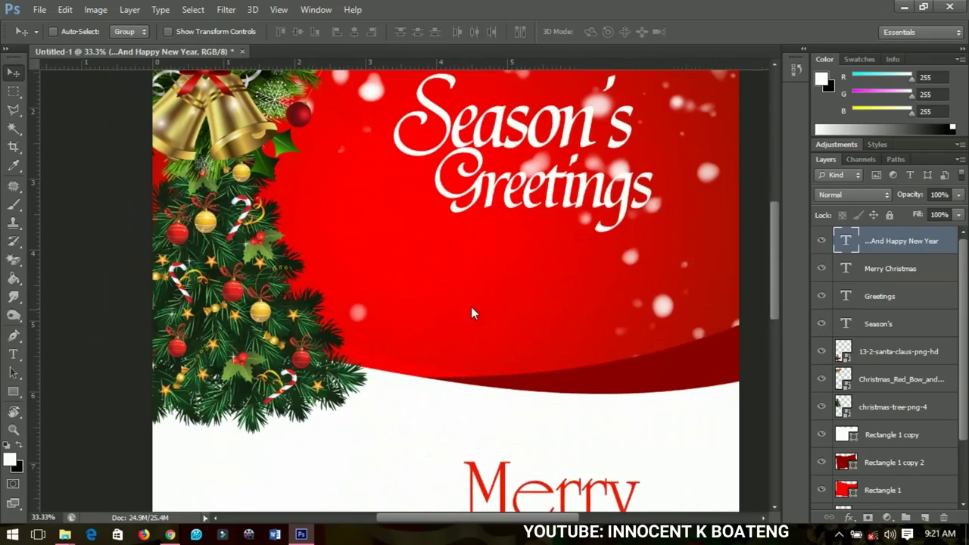
{"action": "scroll", "coordinate": [471, 312], "scroll_direction": "right", "scroll_amount": 2}
{"action": "key", "text": "t"}
{"action": "left_click", "coordinate": [404, 271]}
{"action": "type", "text": "Thank you all for your "}
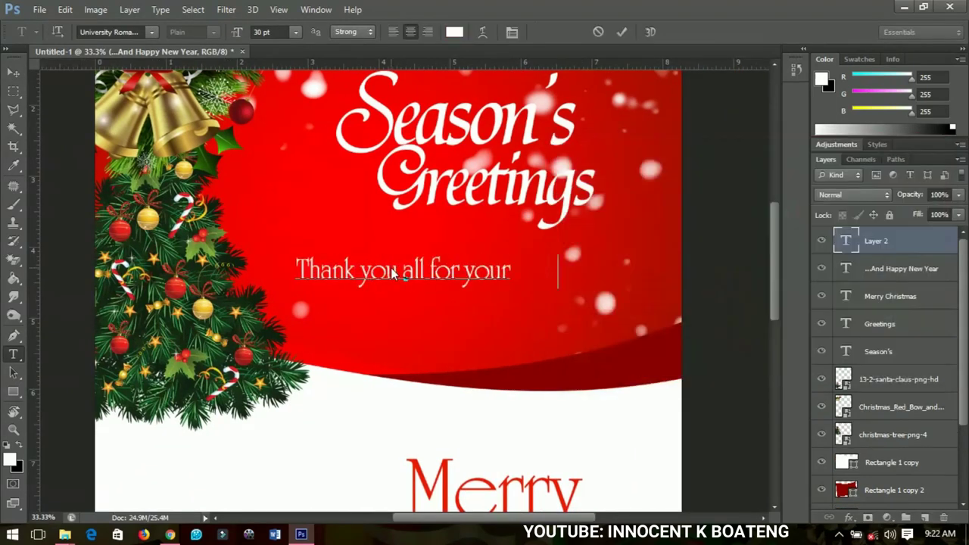
{"action": "type", "text": "support throughout"}
{"action": "key", "text": "Return"}
{"action": "type", "text": "the year I areally appreciate ite a lot"}
{"action": "key", "text": "Return"}
{"action": "type", "text": "and I hope more will come in the coming year"}
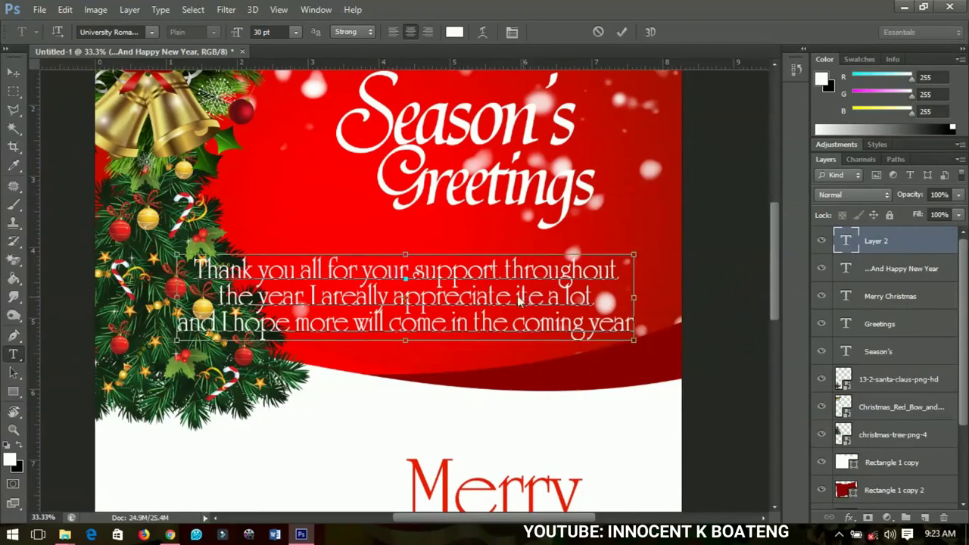
- Set the message font to Akrobat and shrink it to fit under the heading
{"action": "key", "text": "ctrl+a"}
{"action": "left_click", "coordinate": [138, 33]}
{"action": "type", "text": "Akrobat"}
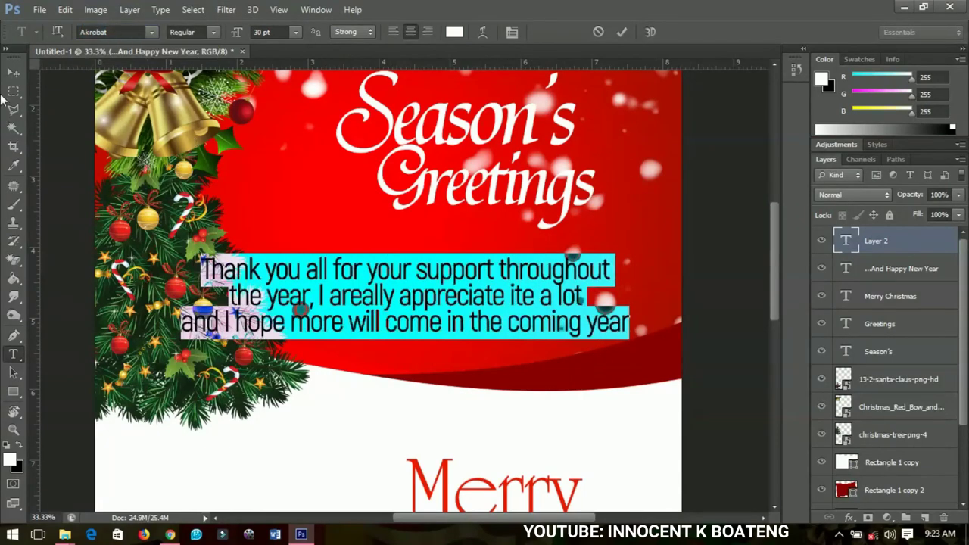
{"action": "left_click", "coordinate": [13, 72]}
{"action": "key", "text": "ctrl+t"}
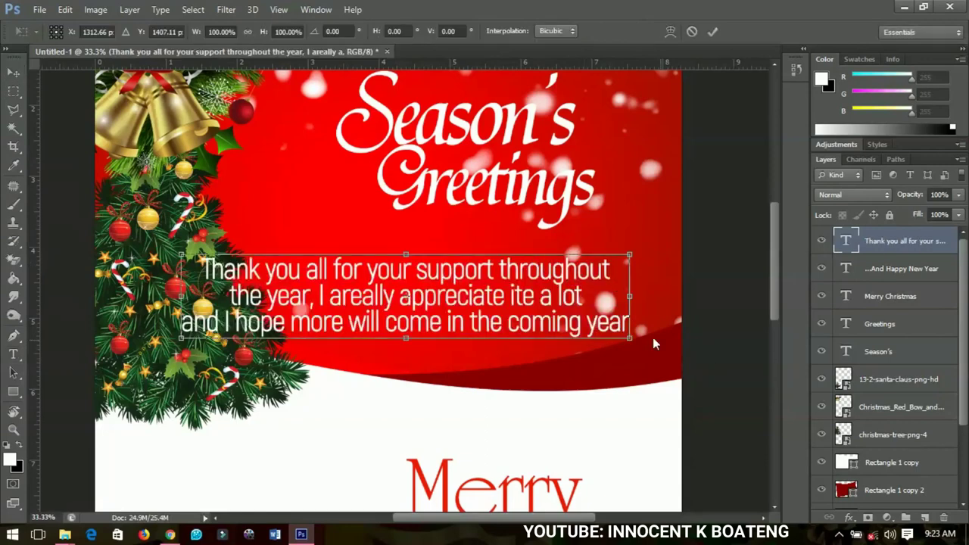
{"action": "left_click_drag", "start_coordinate": [632, 336], "coordinate": [545, 302]}
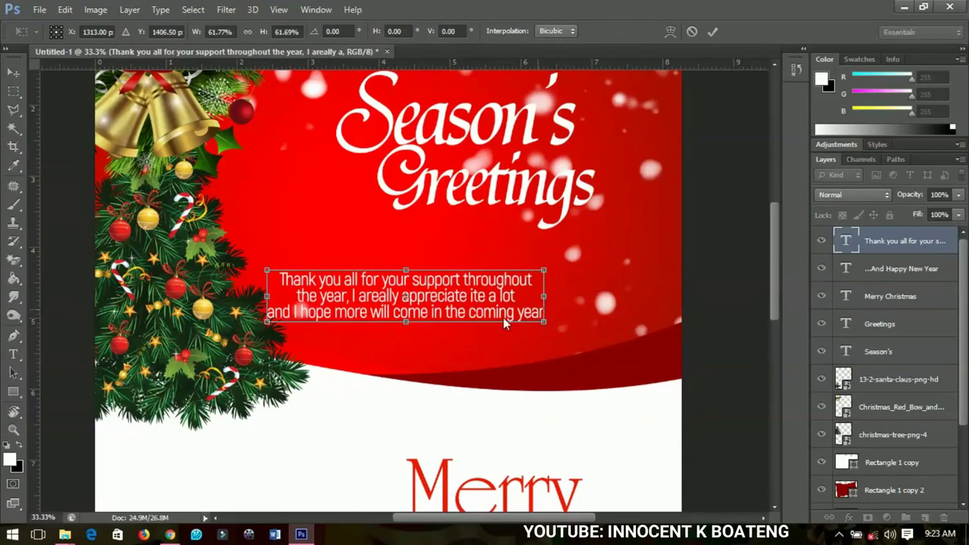
{"action": "key", "text": "Return"}
- Fix the message typos, including 'ite' to 'it', and move it right and up toward the centre
{"action": "key", "text": "t"}
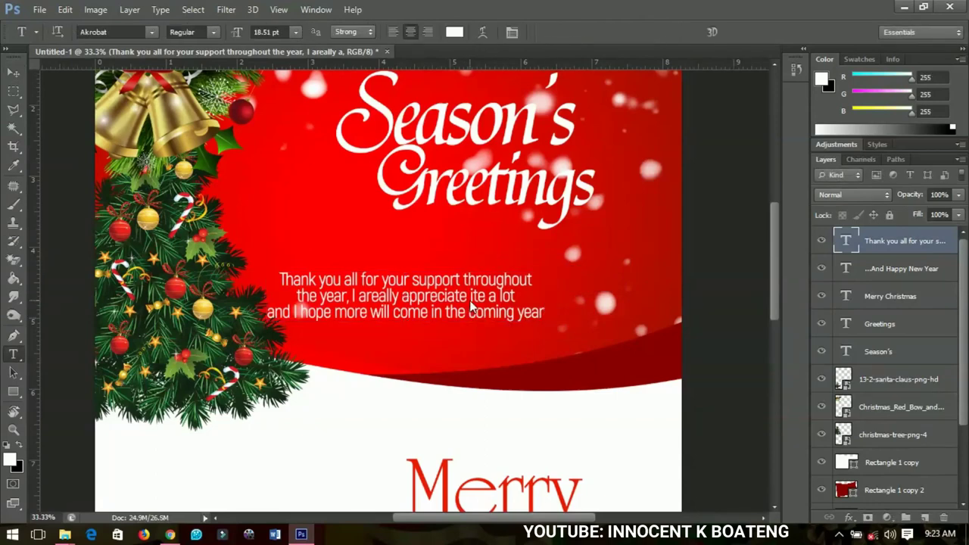
{"action": "left_click", "coordinate": [483, 311]}
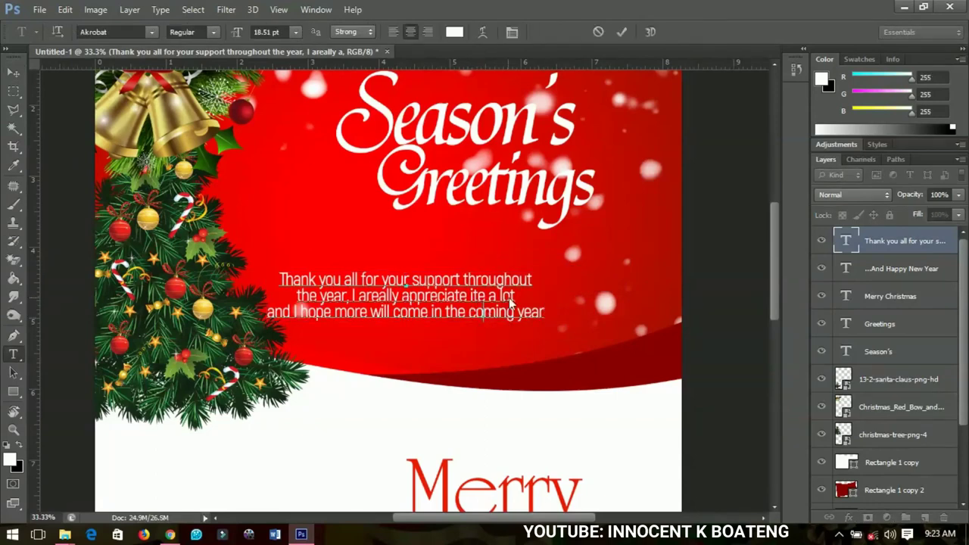
{"action": "key", "text": "BackSpace"}
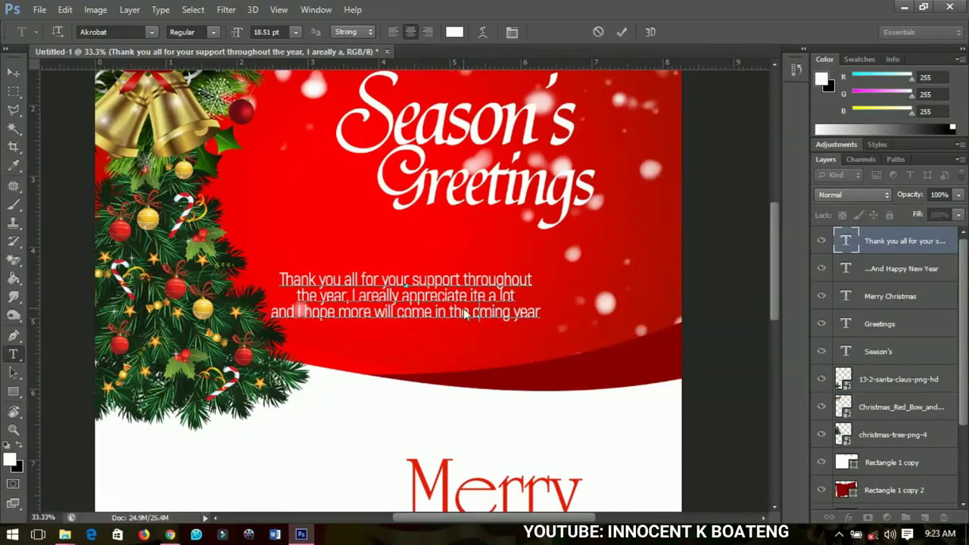
{"action": "type", "text": "o"}
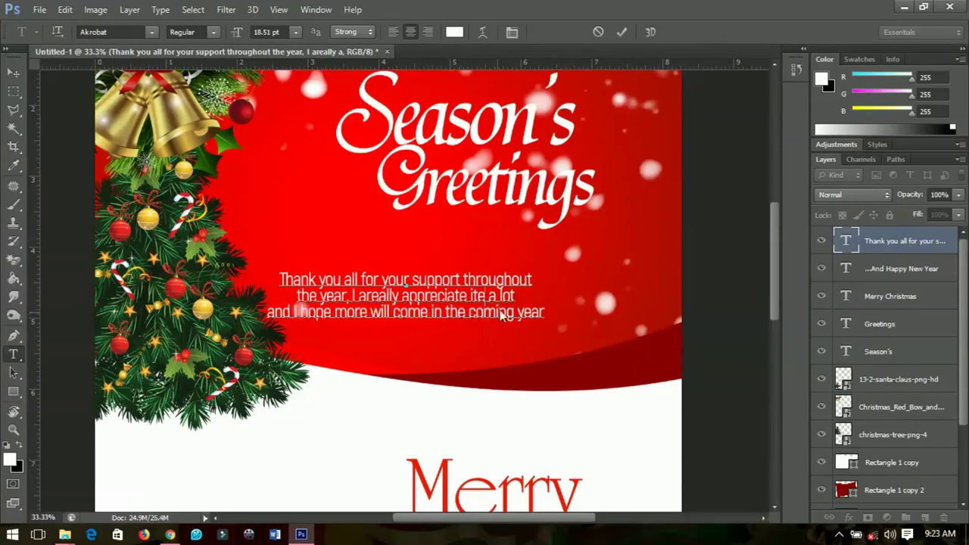
{"action": "key", "text": "BackSpace"}
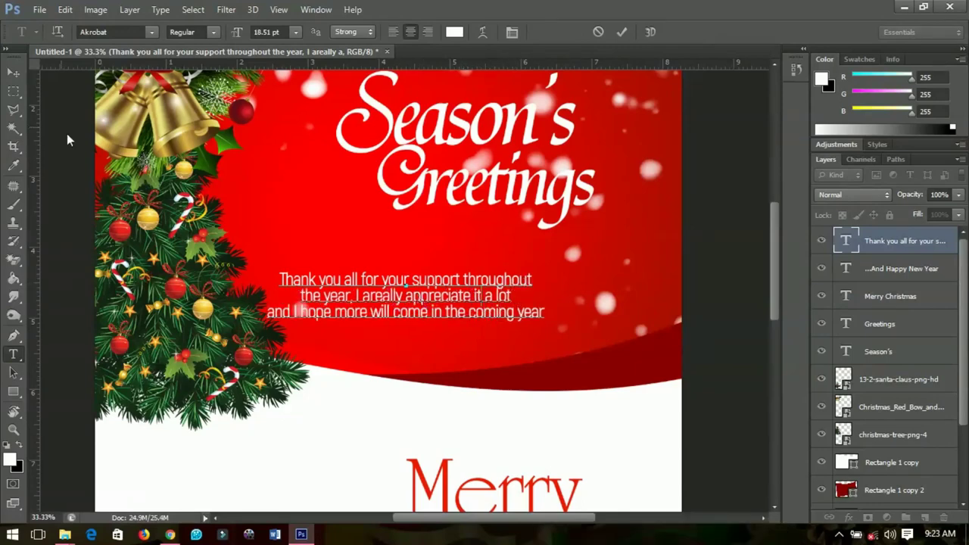
{"action": "key", "text": "ctrl+Return"}
{"action": "key", "text": "v"}
{"action": "left_click_drag", "start_coordinate": [444, 320], "coordinate": [525, 305]}
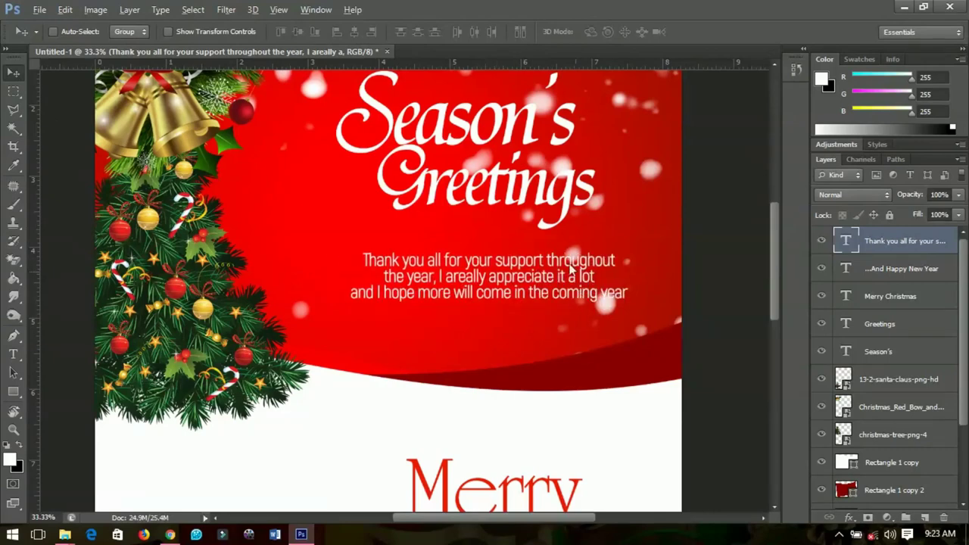
{"action": "scroll", "coordinate": [563, 260], "scroll_direction": "up", "scroll_amount": 1}
{"action": "scroll", "coordinate": [555, 295], "scroll_direction": "down", "scroll_amount": 2}
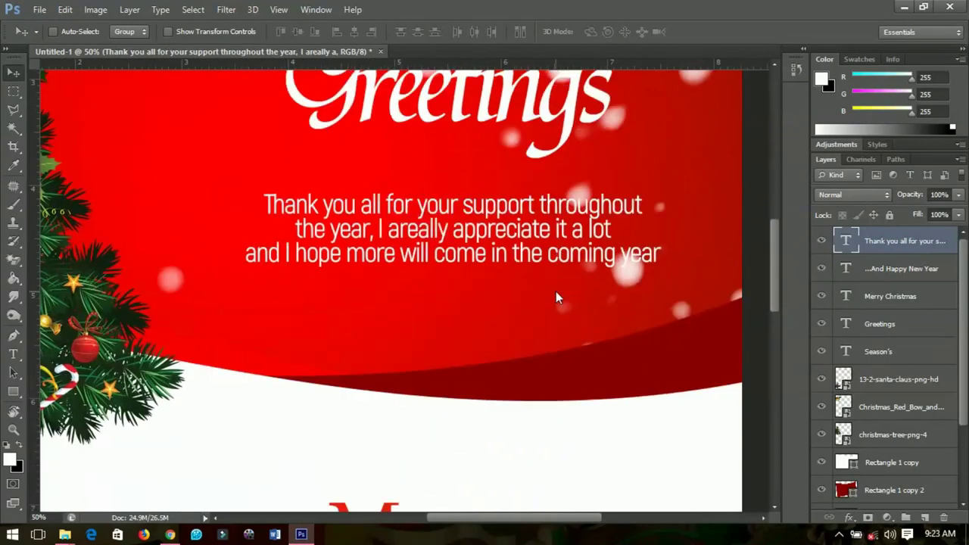
{"action": "scroll", "coordinate": [555, 295], "scroll_direction": "down", "scroll_amount": 2}
{"action": "scroll", "coordinate": [555, 297], "scroll_direction": "down", "scroll_amount": 1}
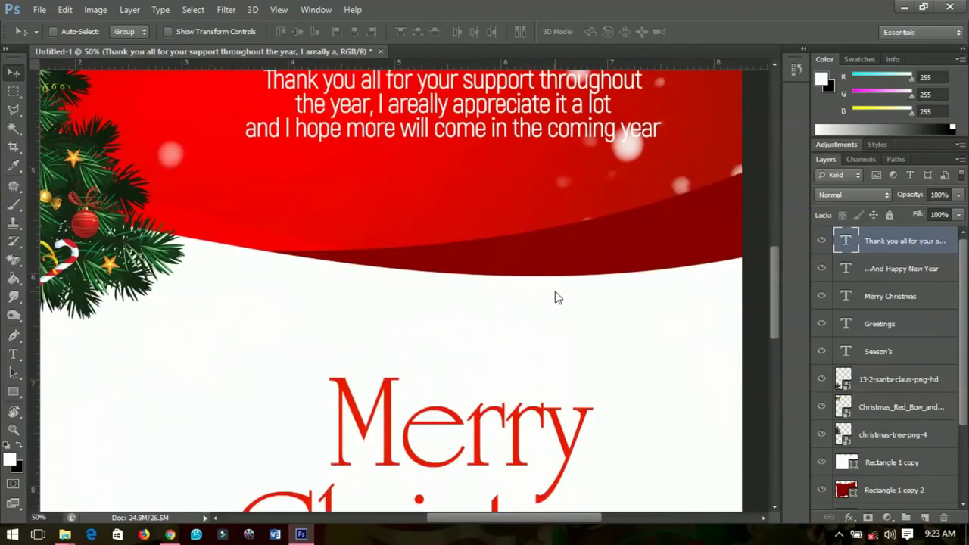
{"action": "scroll", "coordinate": [555, 290], "scroll_direction": "down", "scroll_amount": 1}
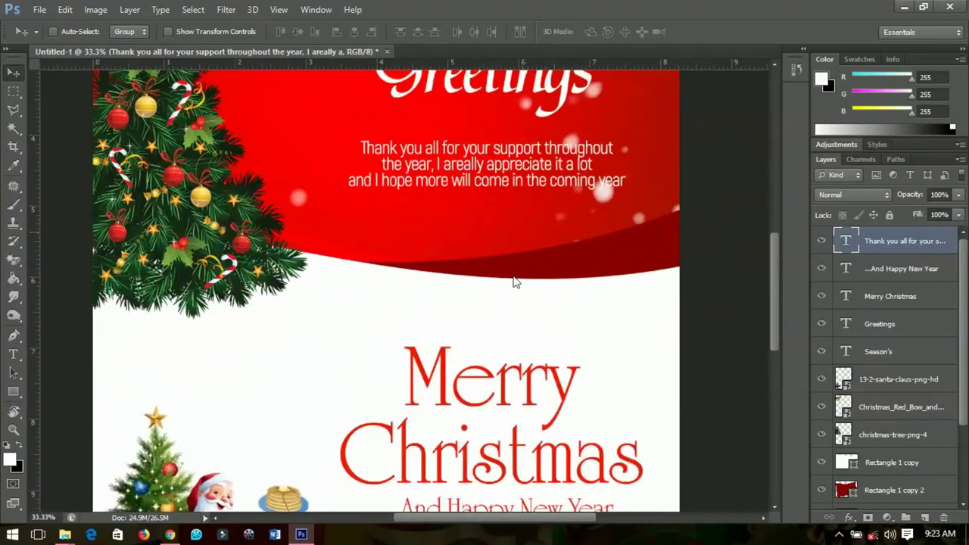
{"action": "scroll", "coordinate": [505, 342], "scroll_direction": "up", "scroll_amount": 2}
{"action": "scroll", "coordinate": [505, 343], "scroll_direction": "up", "scroll_amount": 2}
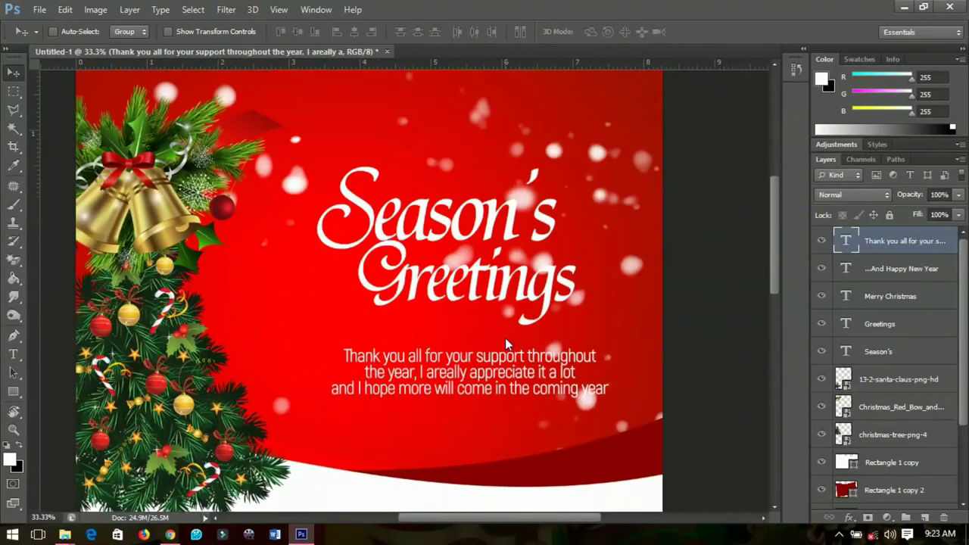
{"action": "scroll", "coordinate": [504, 337], "scroll_direction": "down", "scroll_amount": 5}
{"action": "scroll", "coordinate": [505, 337], "scroll_direction": "up", "scroll_amount": 2}
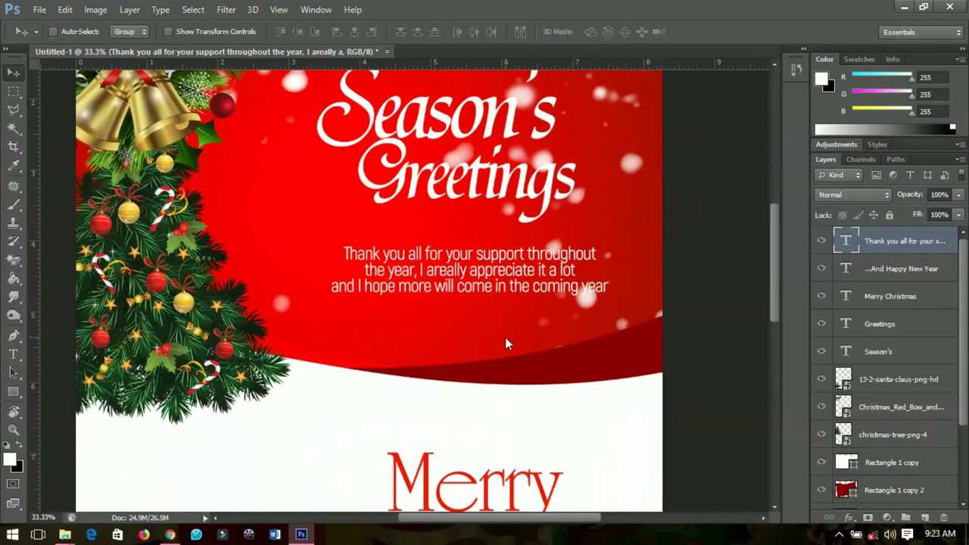
{"action": "scroll", "coordinate": [507, 331], "scroll_direction": "up", "scroll_amount": 2}
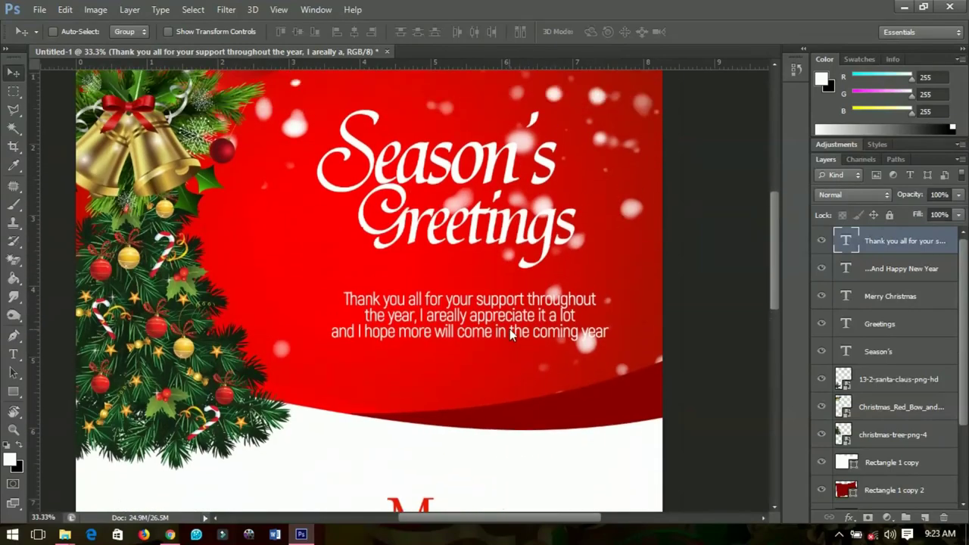
{"action": "key", "text": "ctrl+minus"}
{"action": "key", "text": "ctrl+minus"}
{"action": "scroll", "coordinate": [510, 333], "scroll_direction": "down", "scroll_amount": 2}
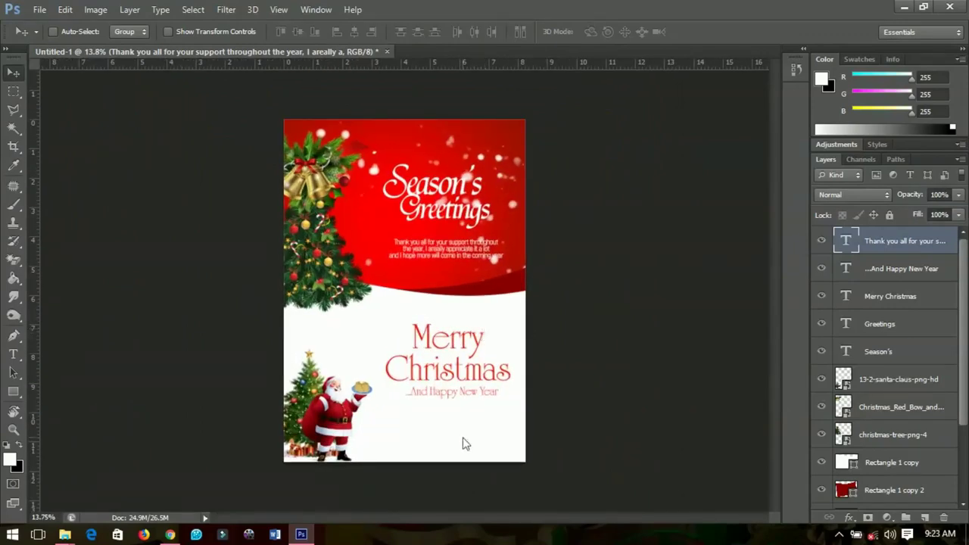
{"action": "scroll", "coordinate": [460, 444], "scroll_direction": "up", "scroll_amount": 3}
{"action": "scroll", "coordinate": [460, 443], "scroll_direction": "down", "scroll_amount": 3}
{"action": "scroll", "coordinate": [456, 401], "scroll_direction": "down", "scroll_amount": 2}
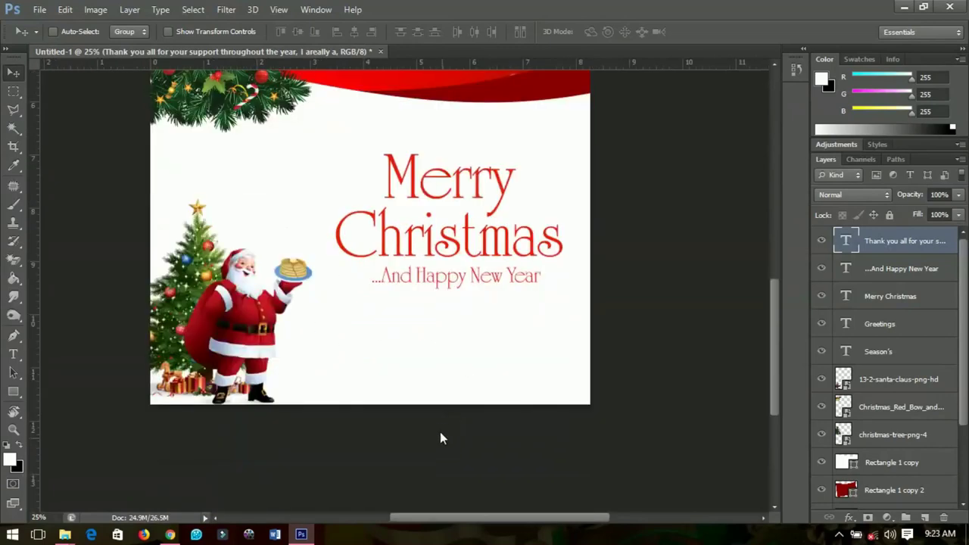
- Add a placeholder name line near the card's bottom and colour it red
{"action": "key", "text": "t"}
{"action": "left_click", "coordinate": [424, 387]}
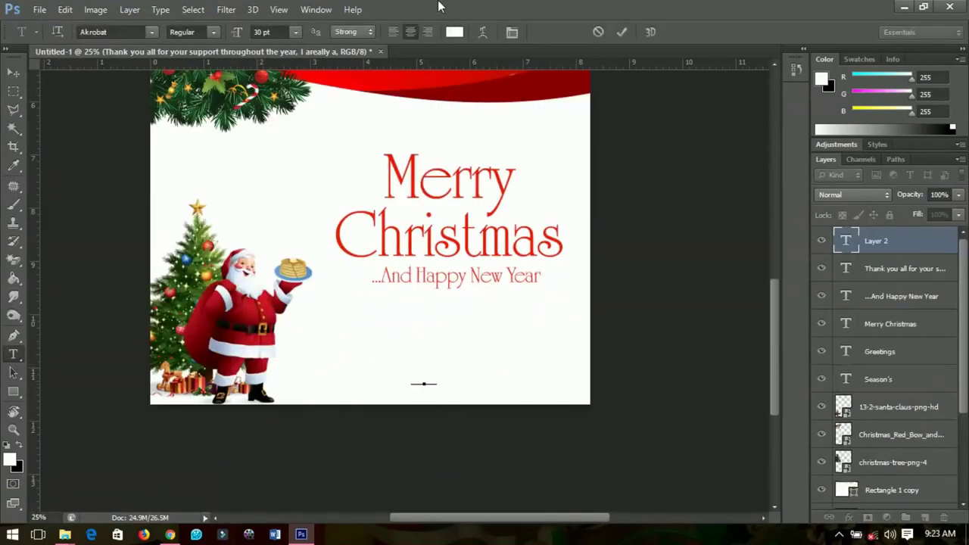
{"action": "type", "text": "yourompany name"}
{"action": "key", "text": "ctrl+a"}
{"action": "left_click", "coordinate": [455, 32]}
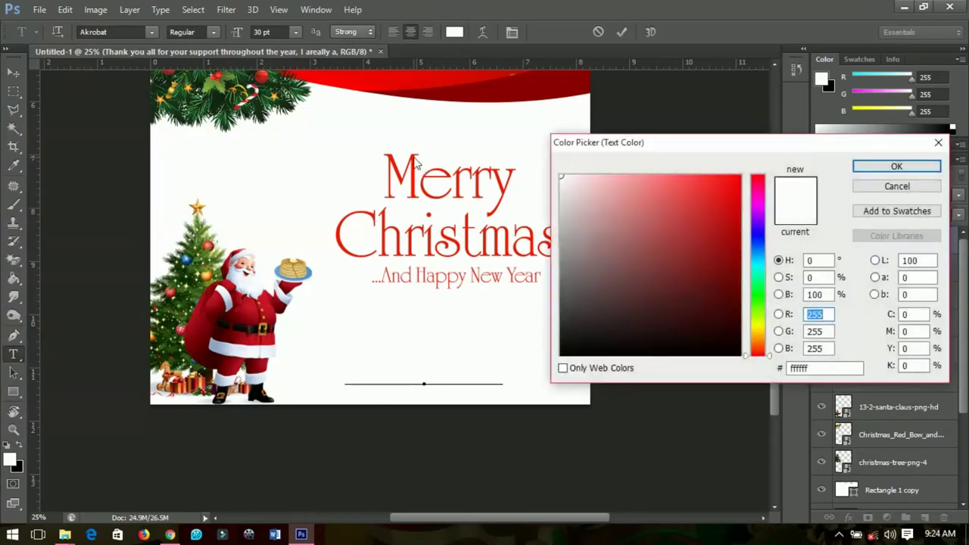
{"action": "left_click", "coordinate": [738, 188]}
{"action": "left_click", "coordinate": [896, 166]}
- Replace the placeholder with the sender's full name in capitals
{"action": "left_click", "coordinate": [392, 379]}
{"action": "key", "text": "ctrl+a"}
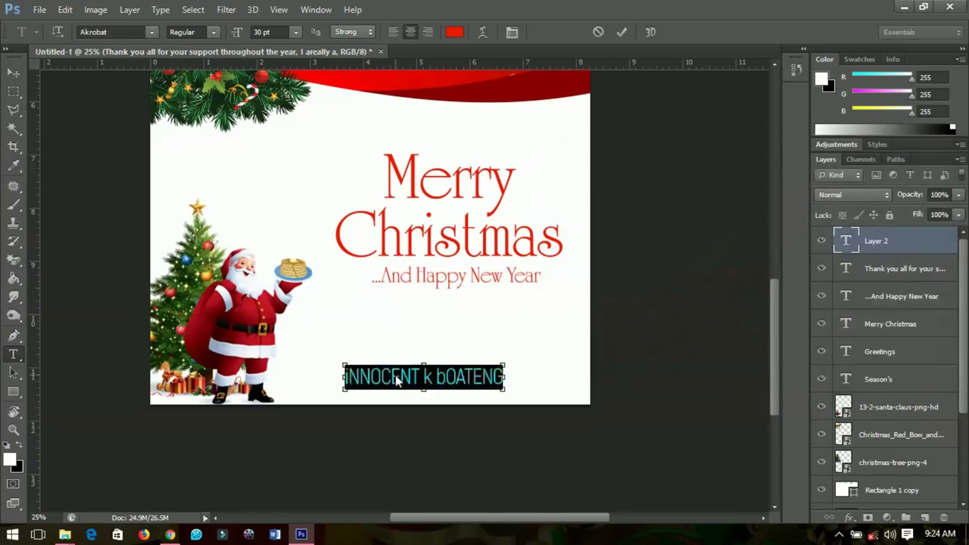
{"action": "left_click", "coordinate": [395, 380]}
{"action": "key", "text": "ctrl+a"}
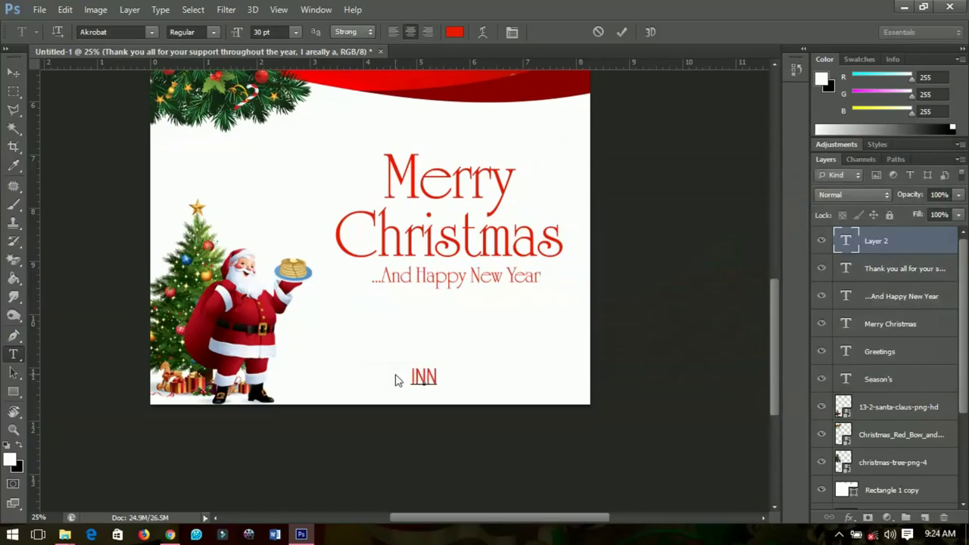
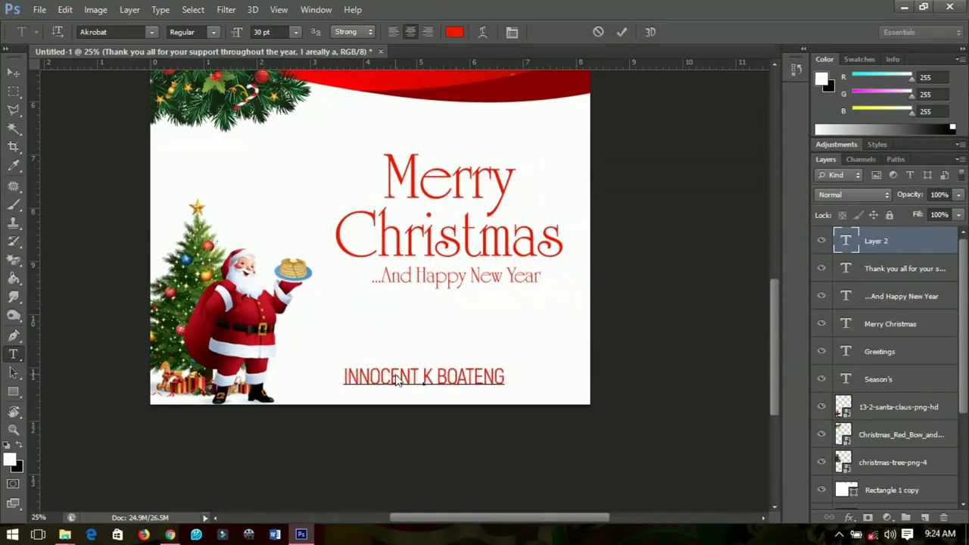
{"action": "left_click", "coordinate": [14, 72]}
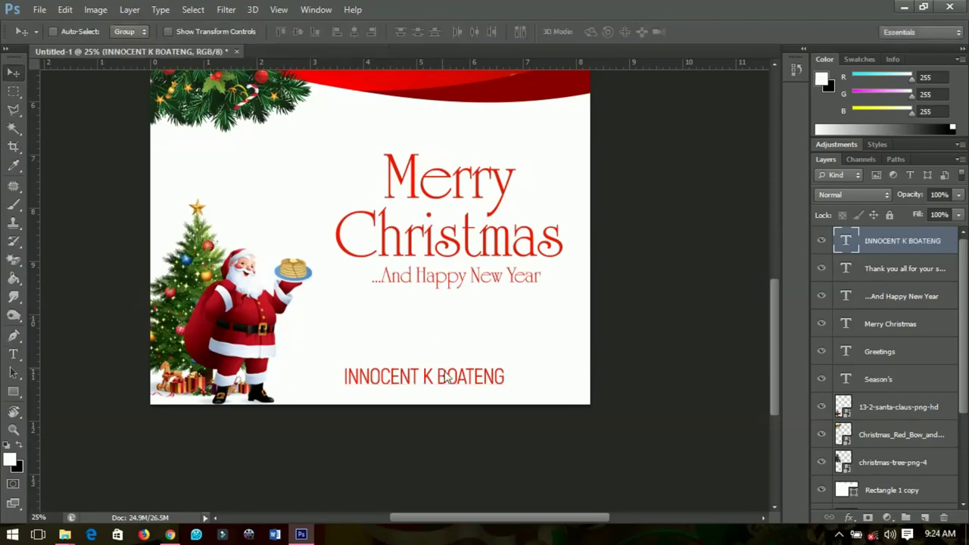
- Drag the name toward the lower right corner and zoom out to view the whole card
{"action": "left_click_drag", "start_coordinate": [446, 377], "coordinate": [506, 382]}
{"action": "key", "text": "ctrl+minus"}
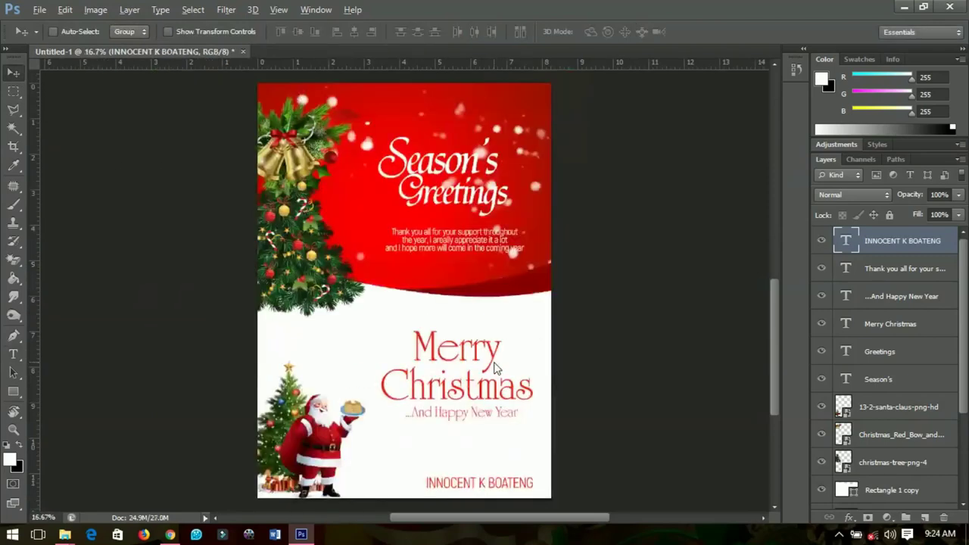
{"action": "scroll", "coordinate": [472, 391], "scroll_direction": "up", "scroll_amount": 1}
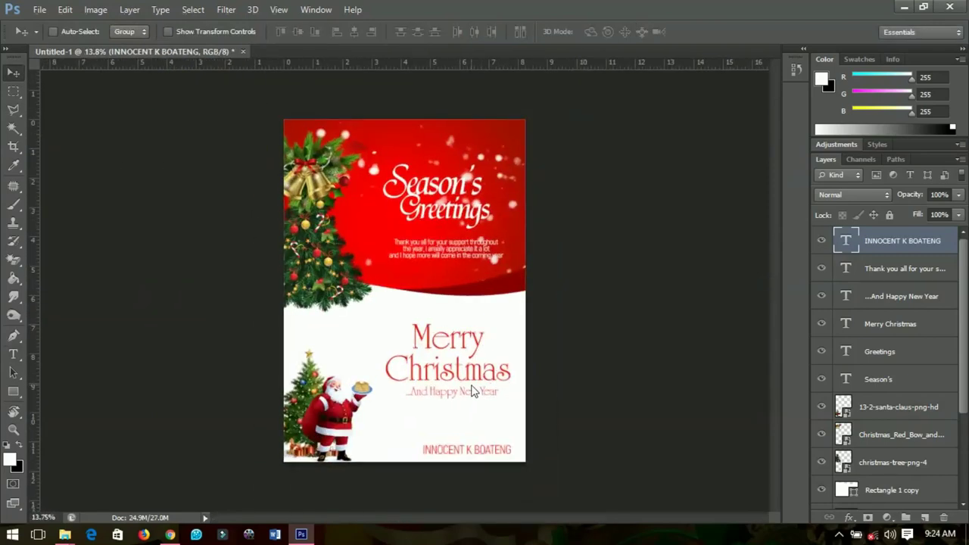